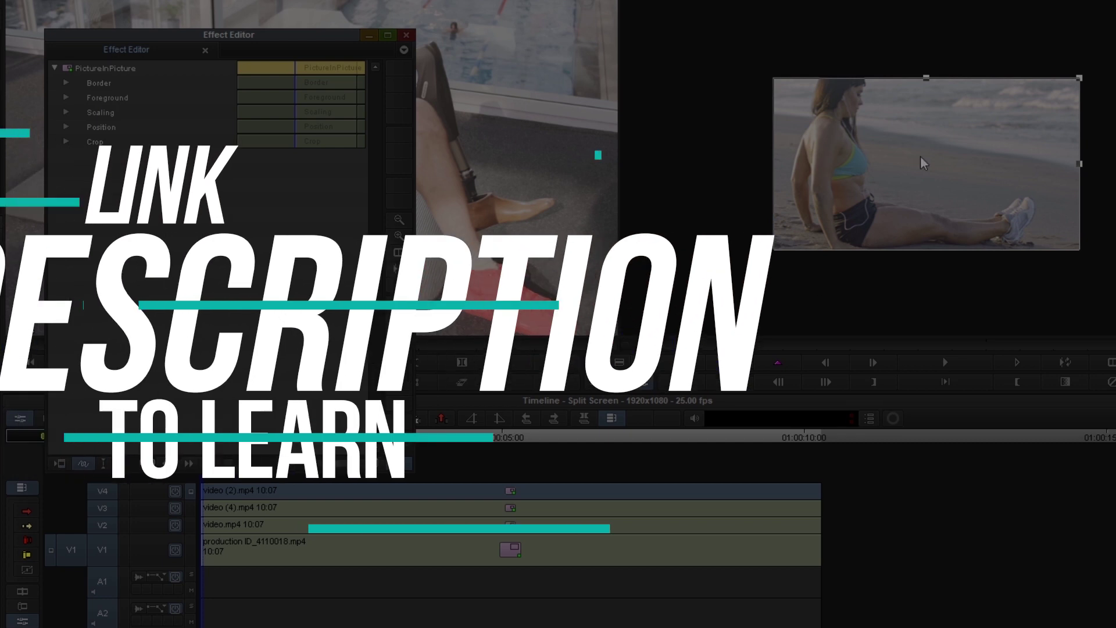
- Review the Picture-in-Picture Scaling and Crop parameters, with Crop Top at 311, then collapse Scaling
{"action": "left_click", "coordinate": [66, 82]}
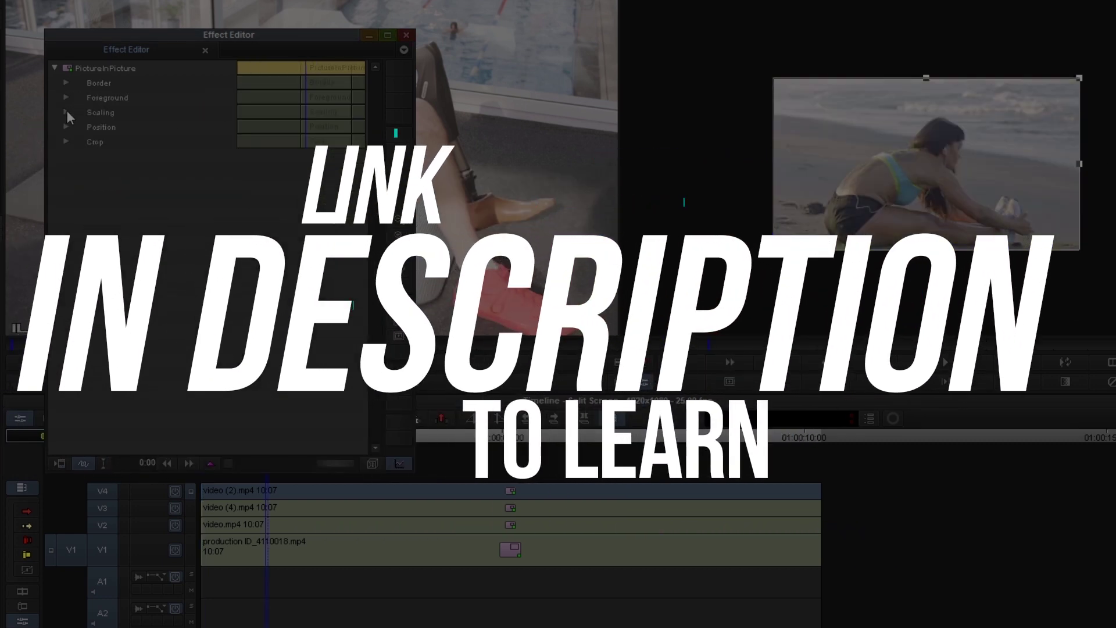
{"action": "left_click", "coordinate": [66, 111]}
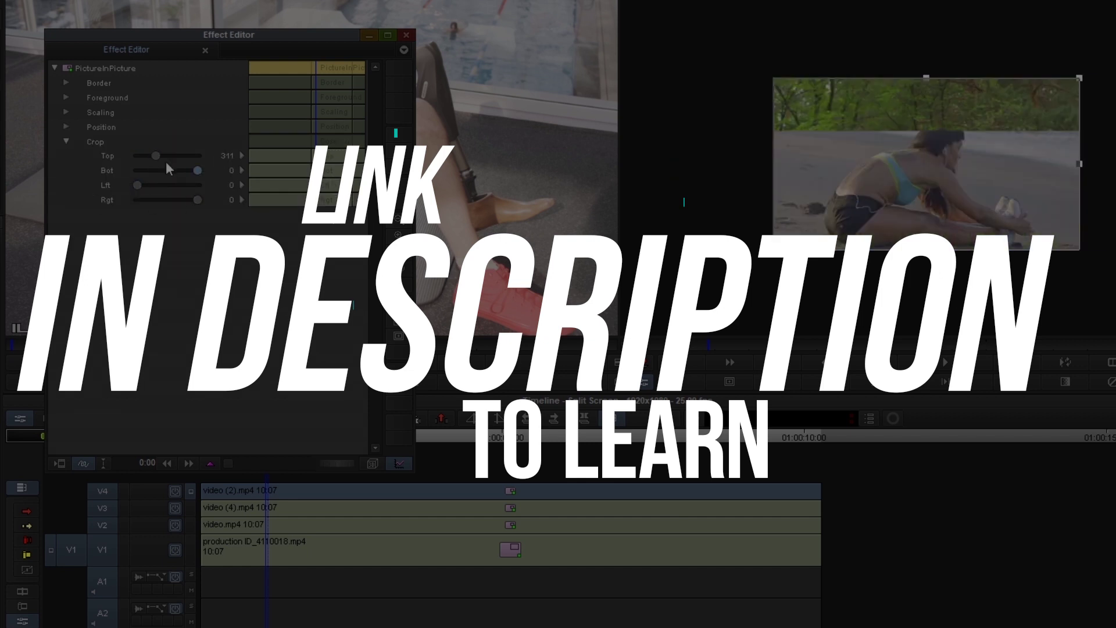
{"action": "left_click", "coordinate": [66, 112]}
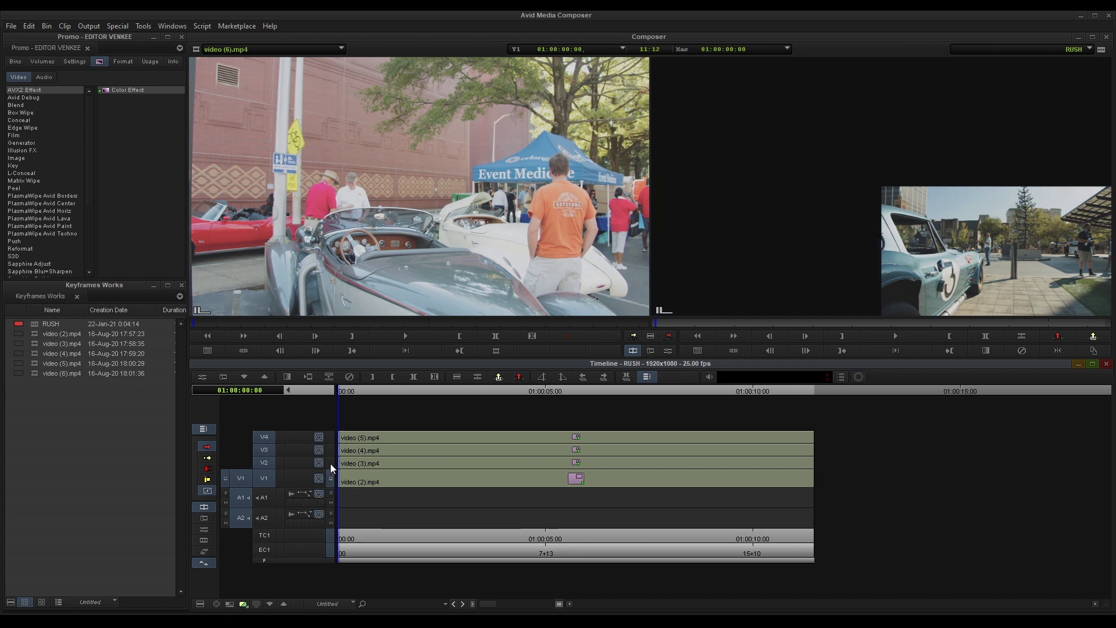
- Select the V4 clip video (5).mp4, list the Blend effects, and move track selection to V1
{"action": "left_click", "coordinate": [370, 437]}
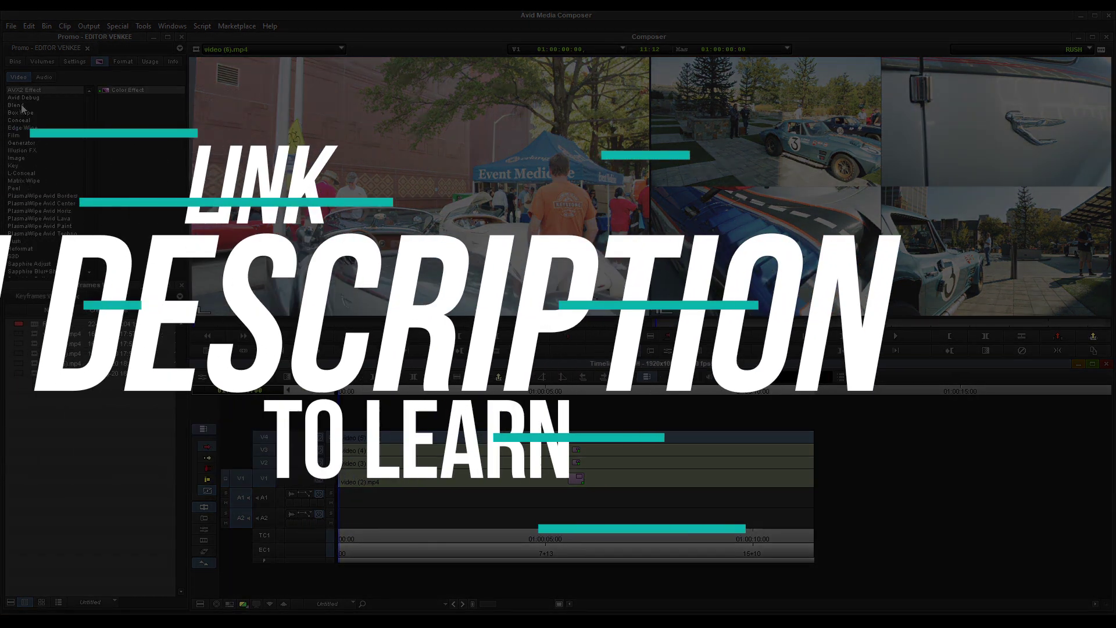
{"action": "left_click", "coordinate": [23, 105]}
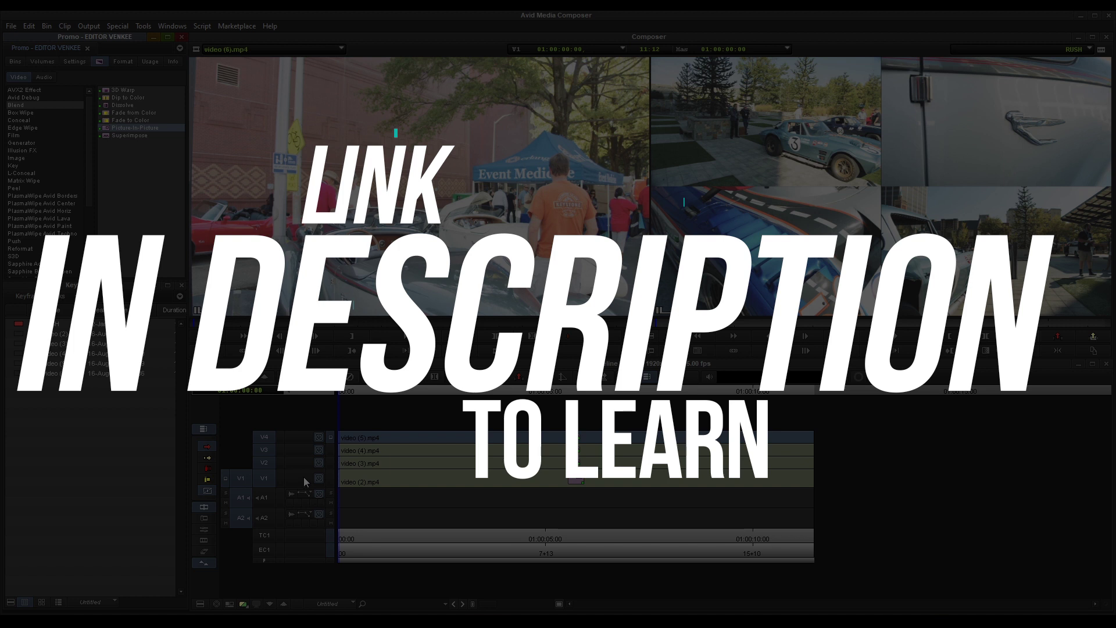
{"action": "left_click", "coordinate": [333, 398]}
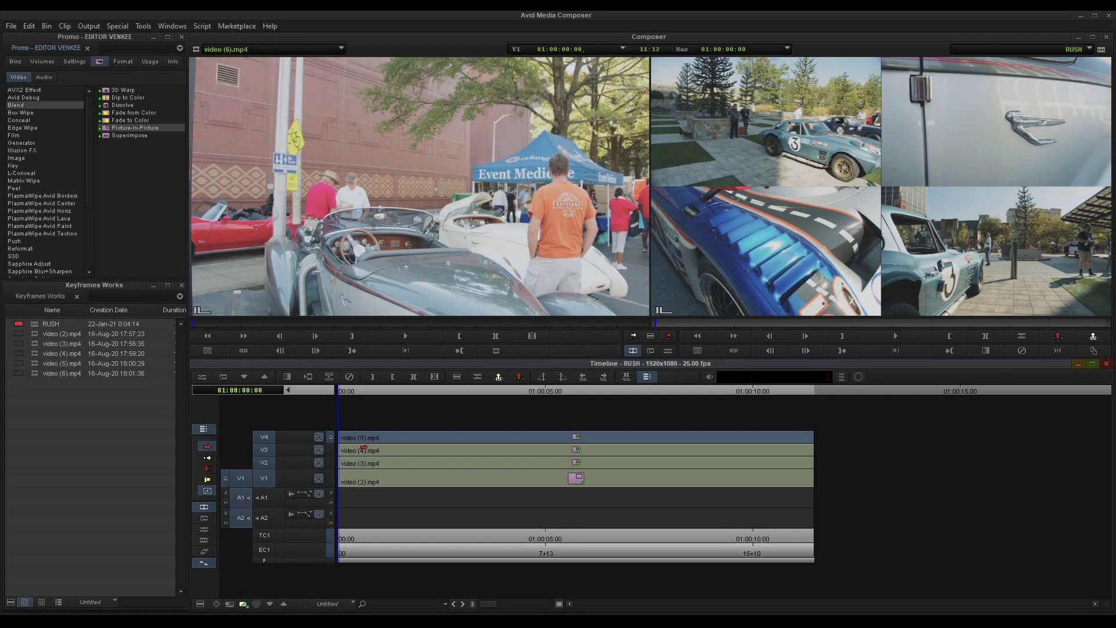
{"action": "key", "text": "Down"}
{"action": "key", "text": "Down"}
{"action": "key", "text": "Down"}
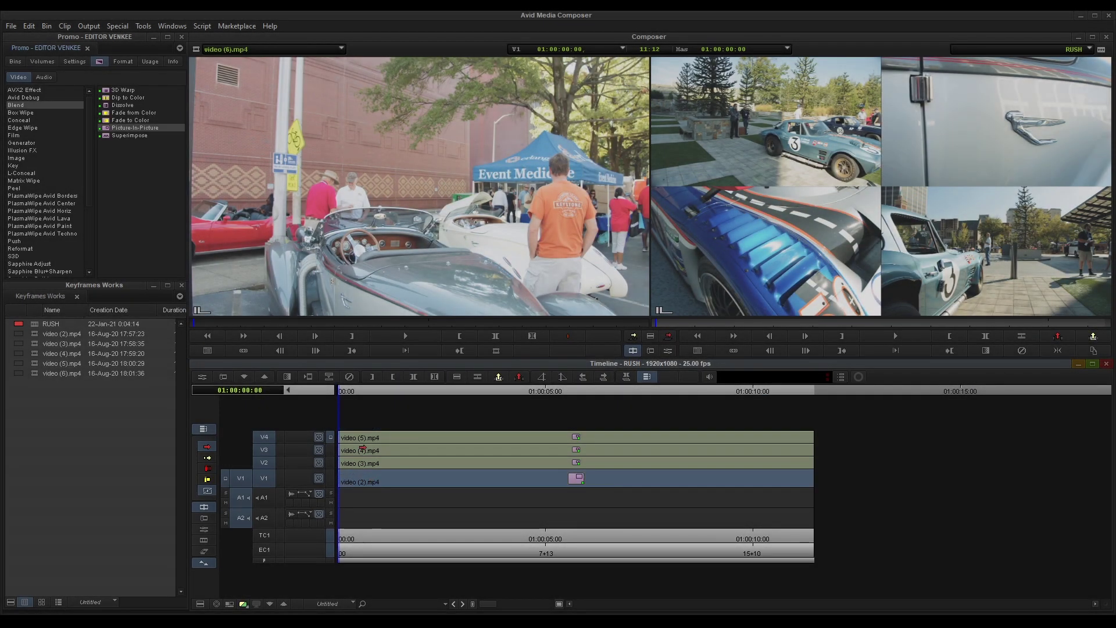
{"action": "left_click", "coordinate": [360, 433]}
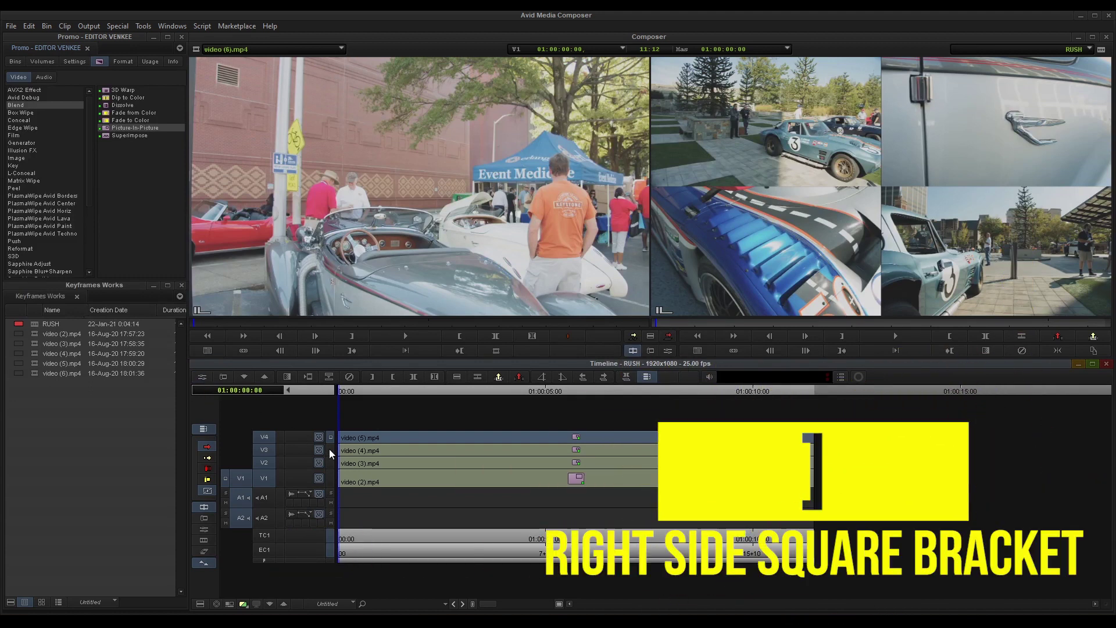
- Open the V4 clip's Effect Editor, shift it left, and show Scaling X 50, Y 50
{"action": "key", "text": "bracketright"}
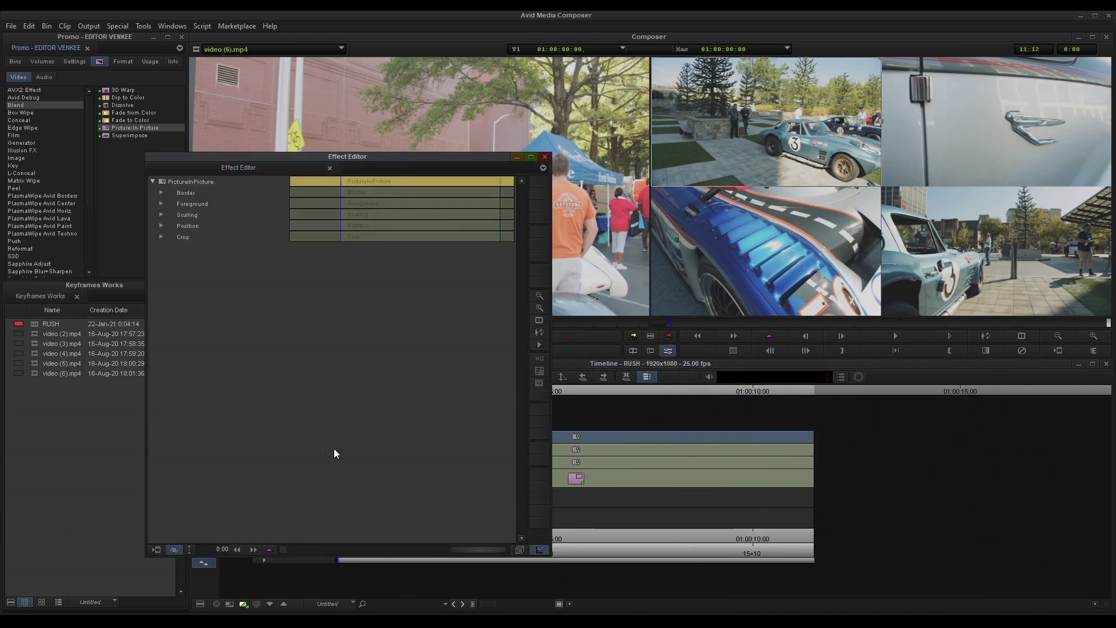
{"action": "left_click_drag", "start_coordinate": [378, 156], "coordinate": [271, 169]}
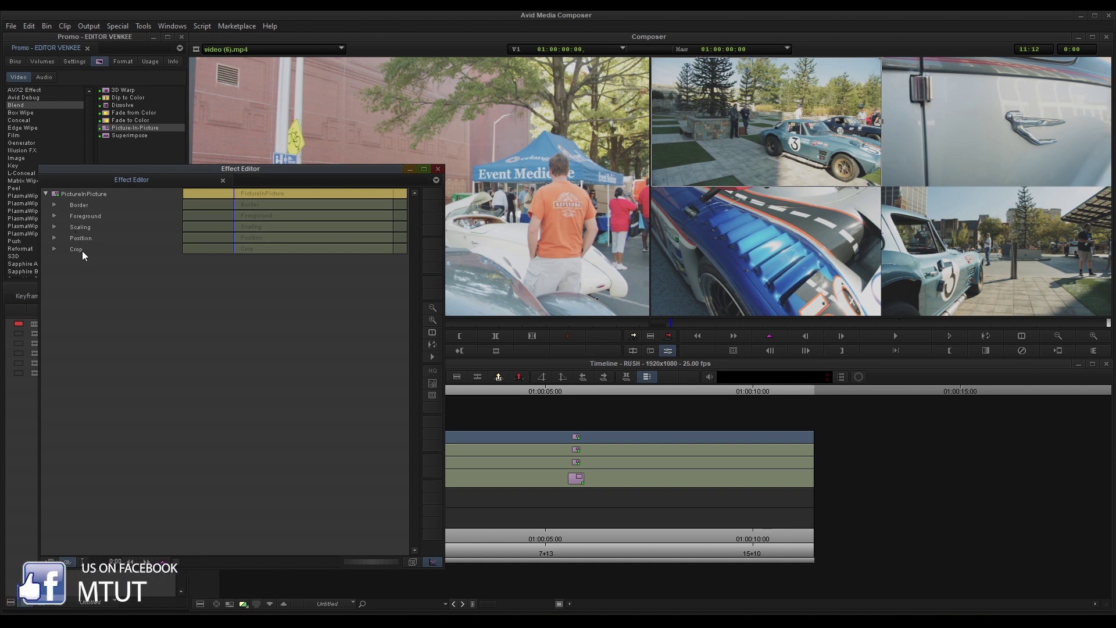
{"action": "left_click", "coordinate": [55, 227]}
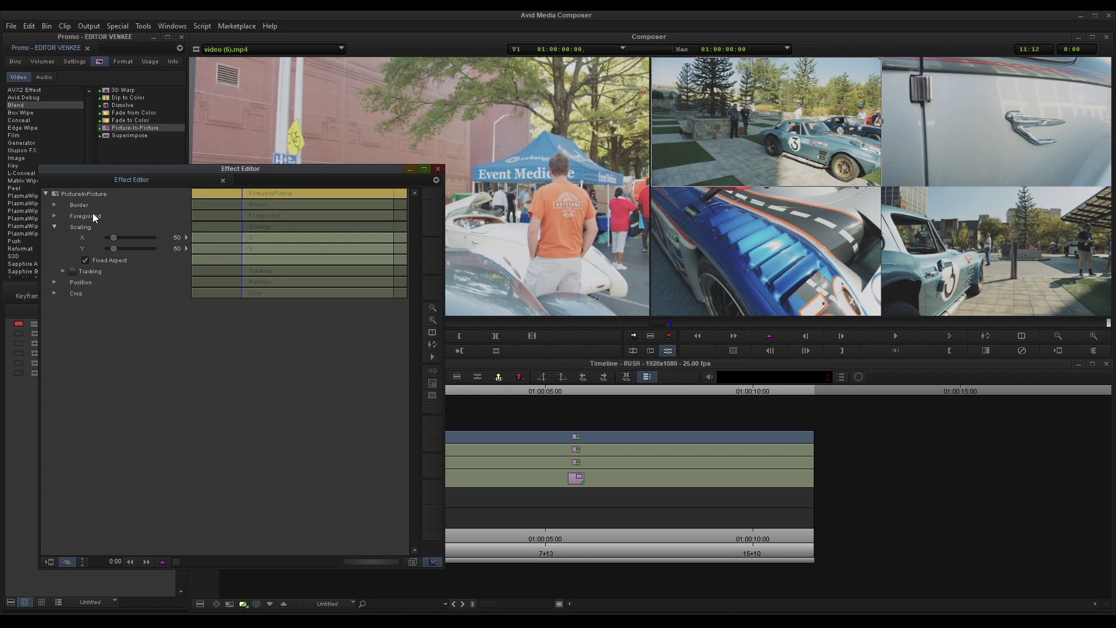
- Expand the Position group to show X -250 and Y -250
{"action": "left_click", "coordinate": [54, 282]}
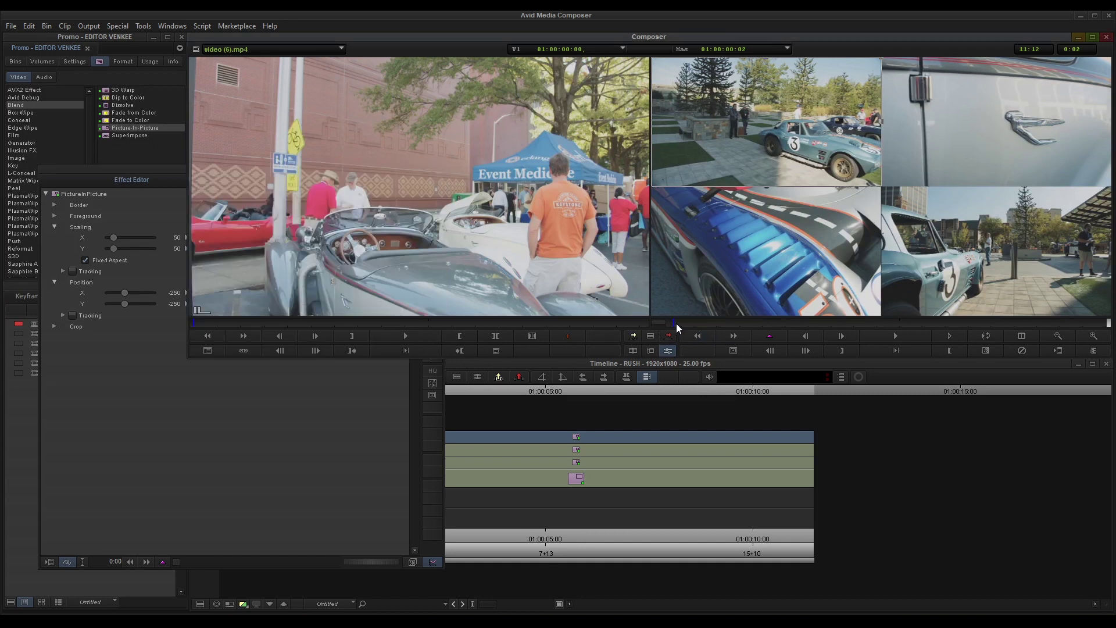
{"action": "left_click", "coordinate": [1110, 323]}
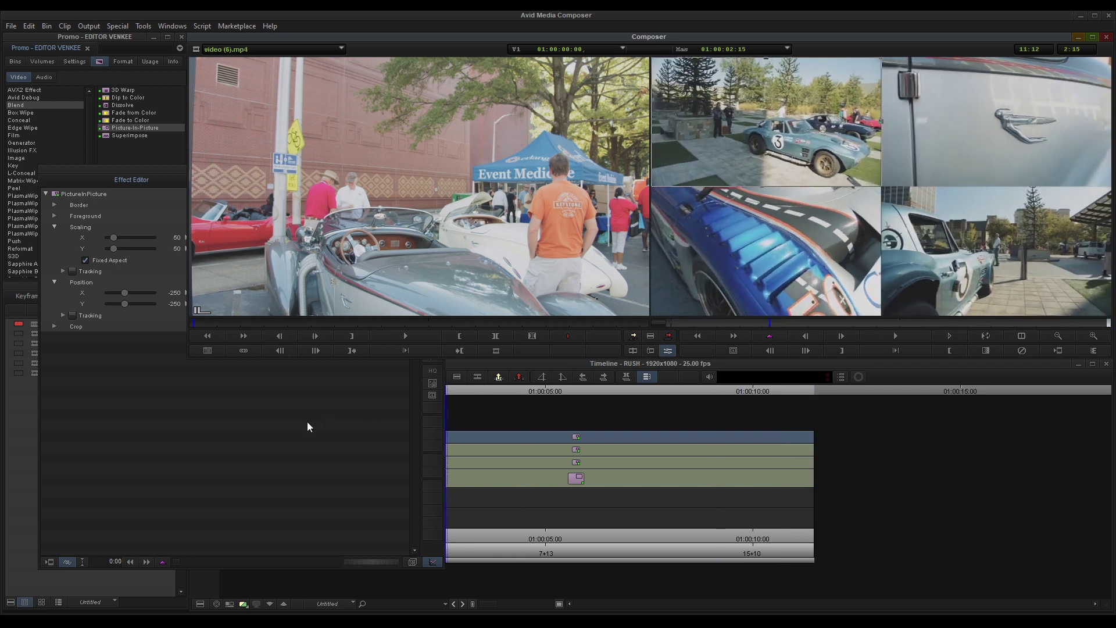
{"action": "left_click", "coordinate": [309, 424]}
{"action": "left_click", "coordinate": [209, 299]}
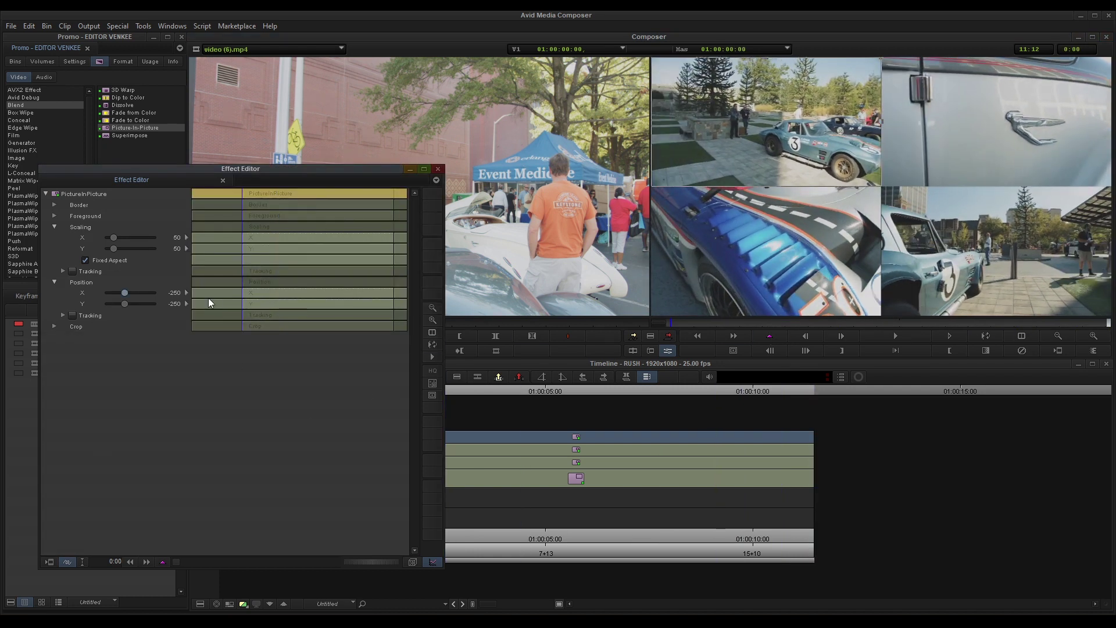
{"action": "left_click", "coordinate": [402, 308]}
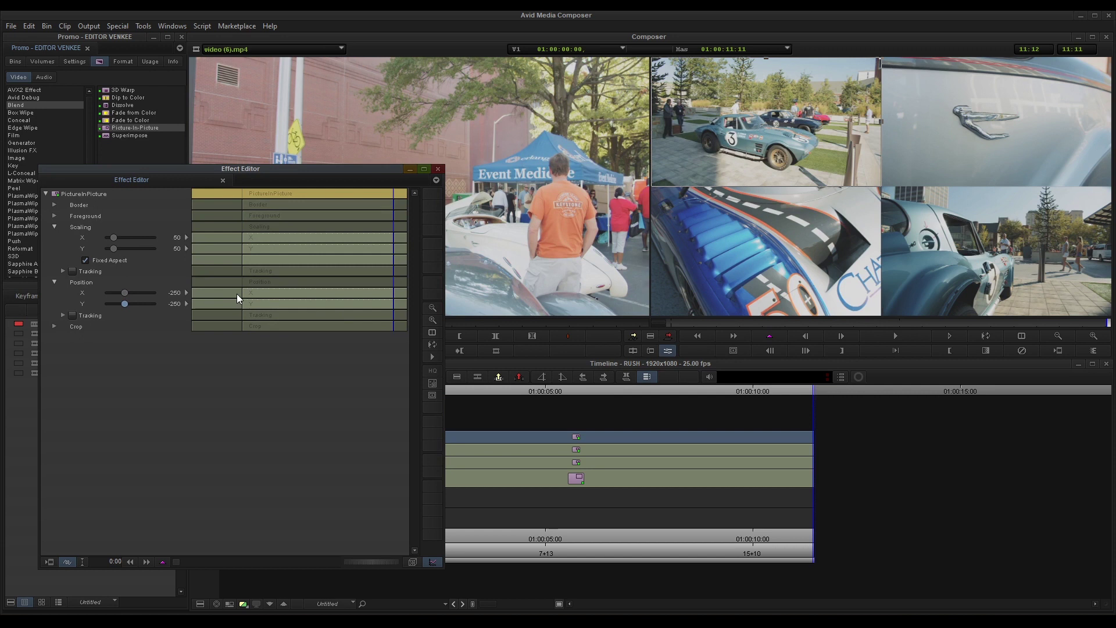
{"action": "left_click", "coordinate": [218, 276]}
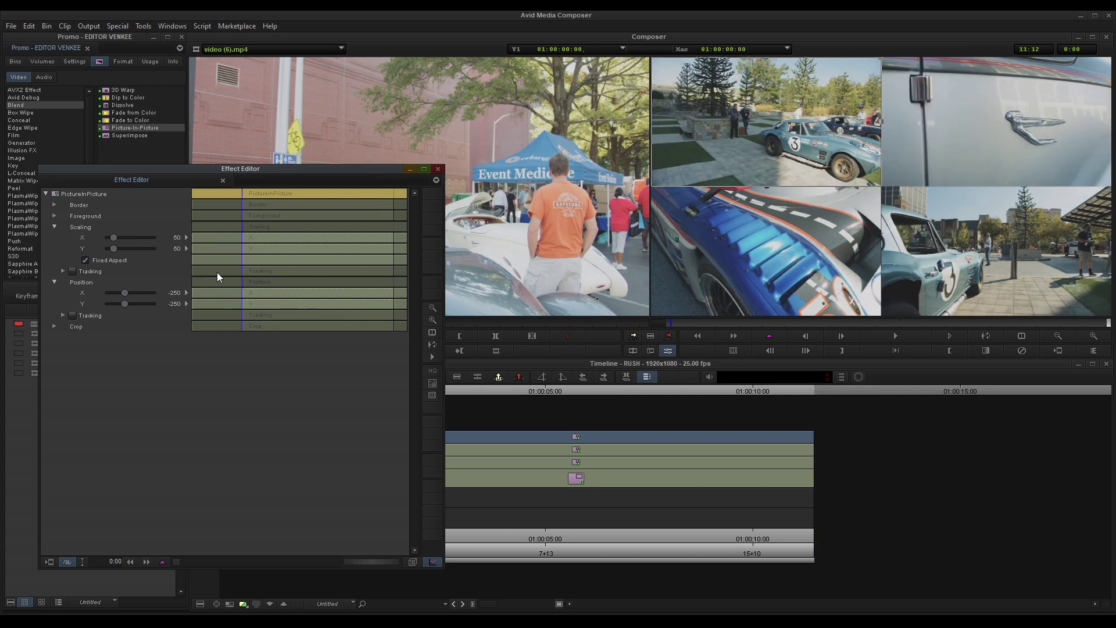
{"action": "mouse_move", "coordinate": [405, 296]}
{"action": "left_mouse_down"}
{"action": "mouse_move", "coordinate": [389, 301]}
{"action": "mouse_move", "coordinate": [407, 301]}
{"action": "left_mouse_up"}
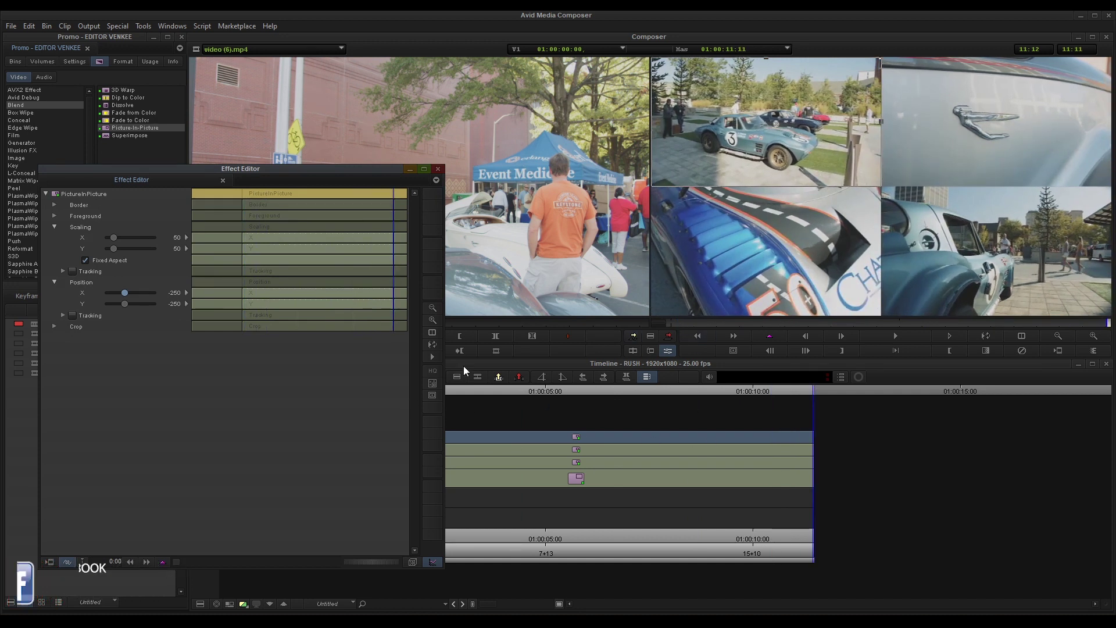
{"action": "left_click", "coordinate": [232, 321]}
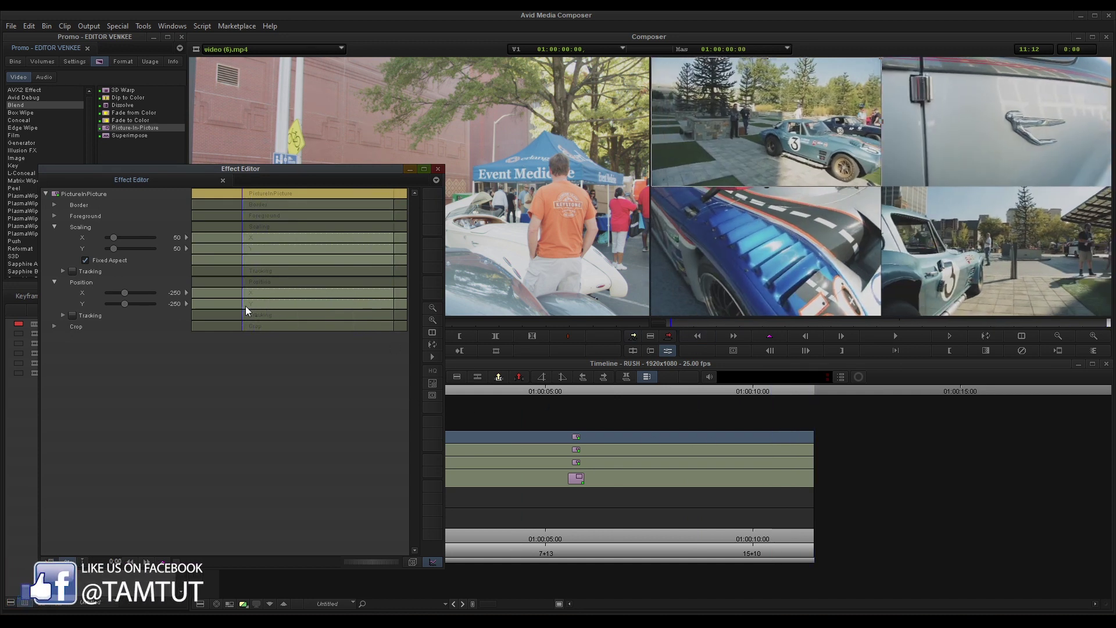
{"action": "left_click_drag", "start_coordinate": [357, 307], "coordinate": [402, 308]}
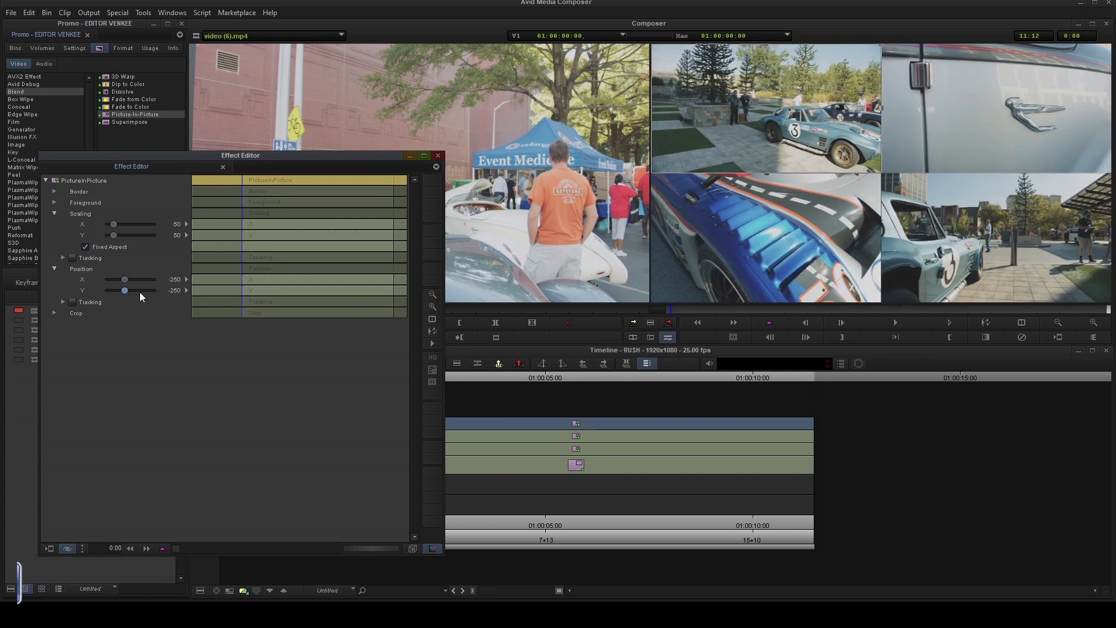
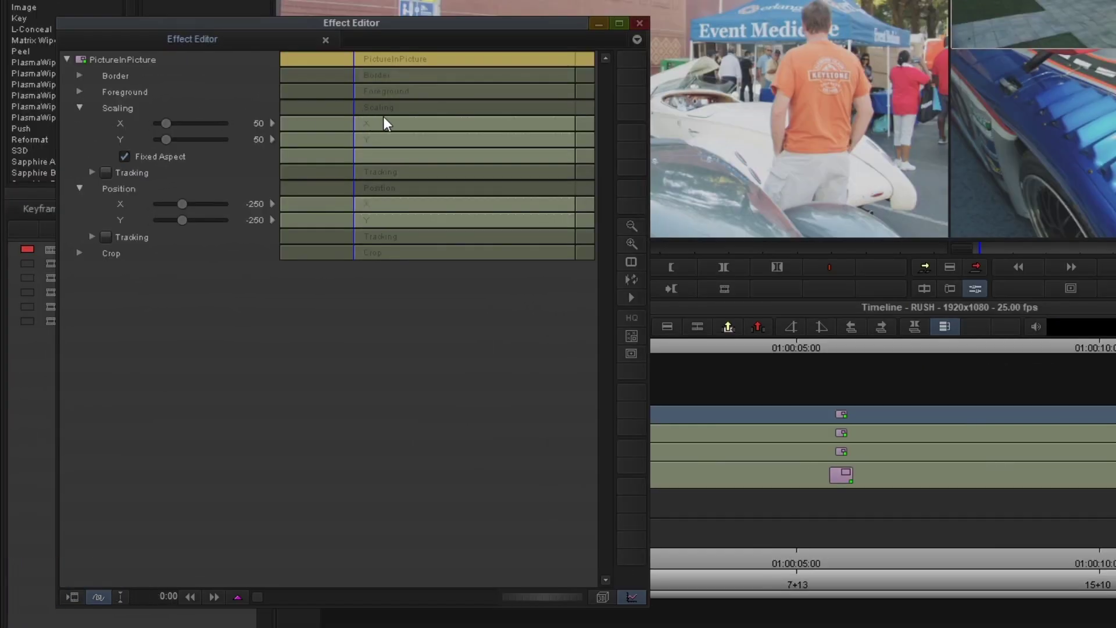
- Try adding keyframes to every open parameter group, then delete them again
{"action": "right_click", "coordinate": [353, 107]}
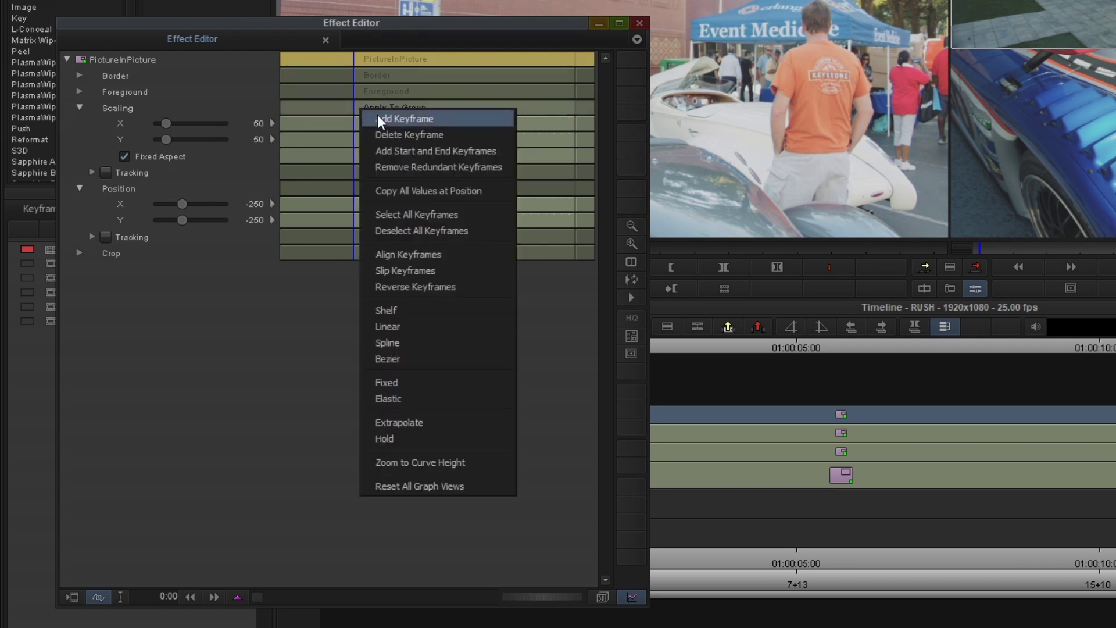
{"action": "left_click", "coordinate": [356, 103]}
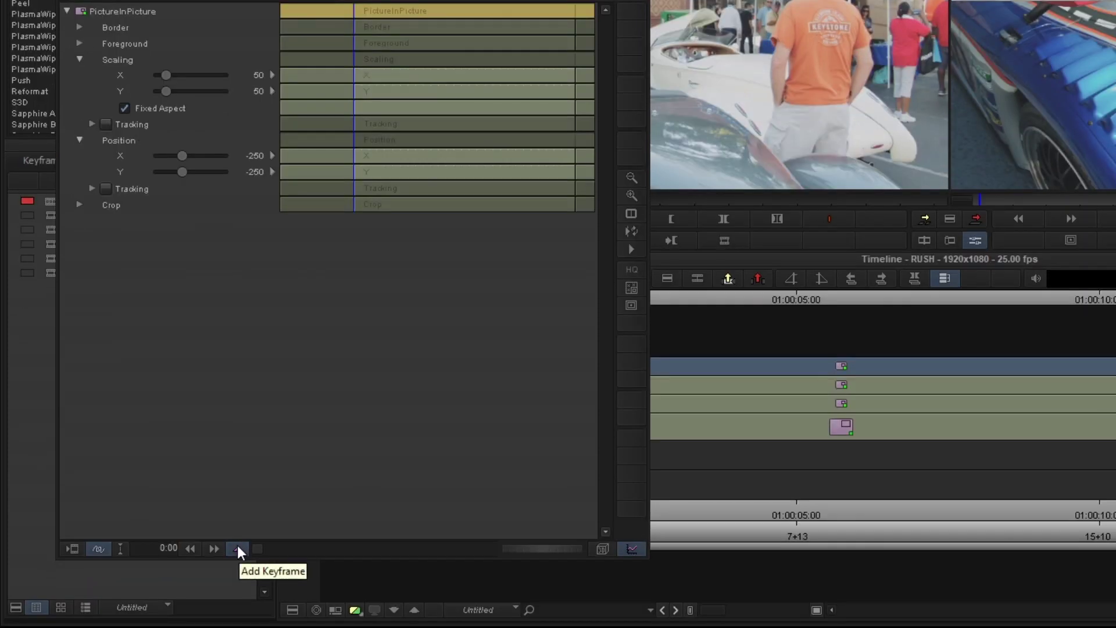
{"action": "right_click", "coordinate": [237, 549]}
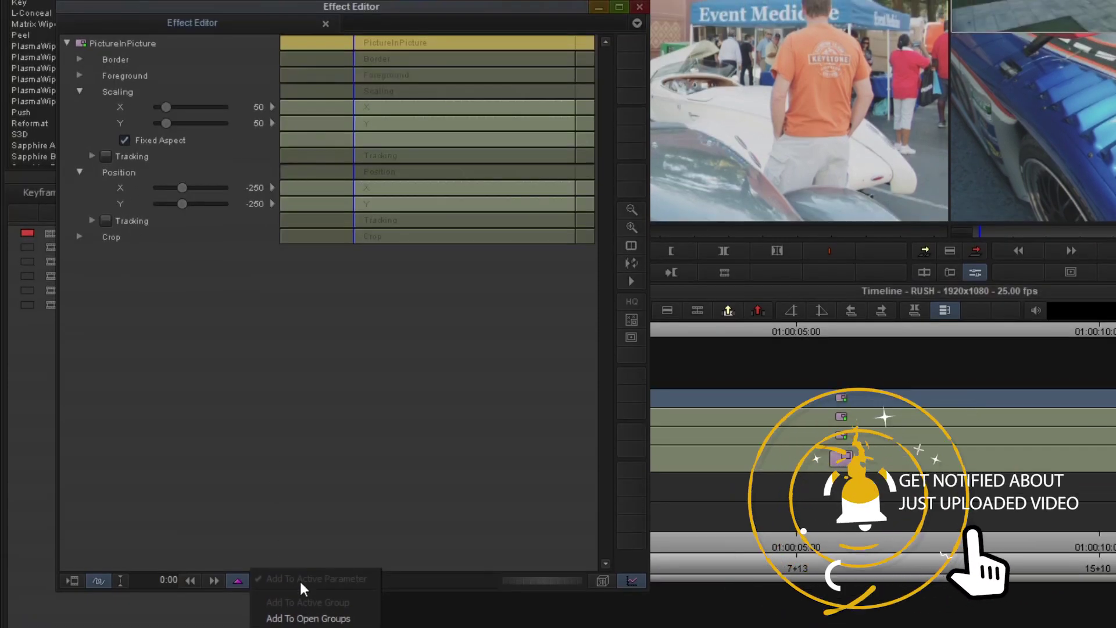
{"action": "left_click", "coordinate": [302, 586]}
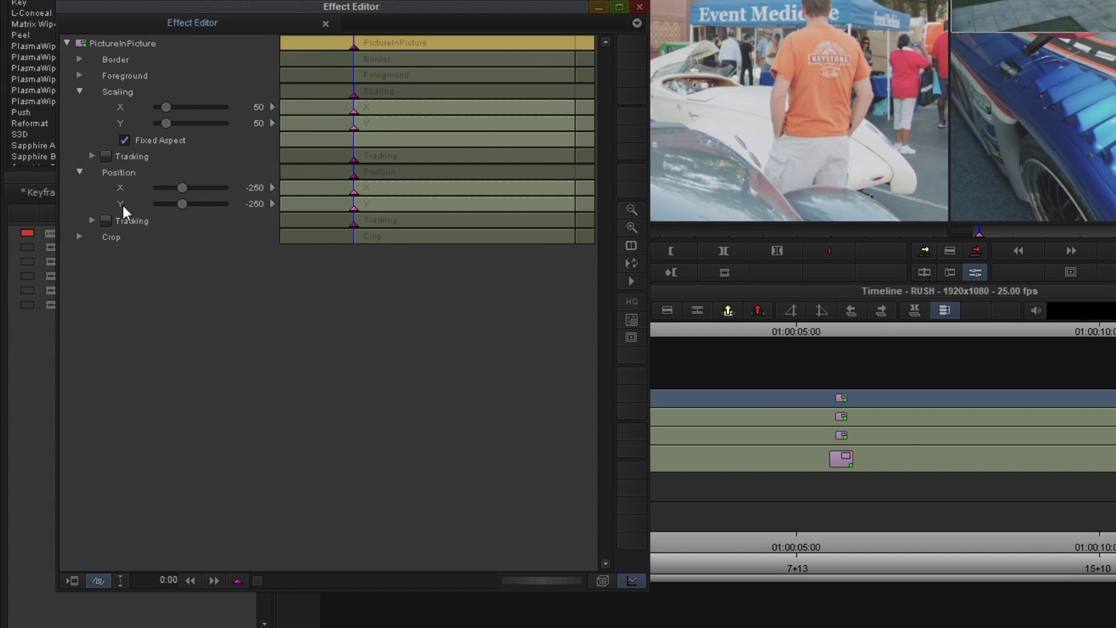
{"action": "key", "text": "Delete"}
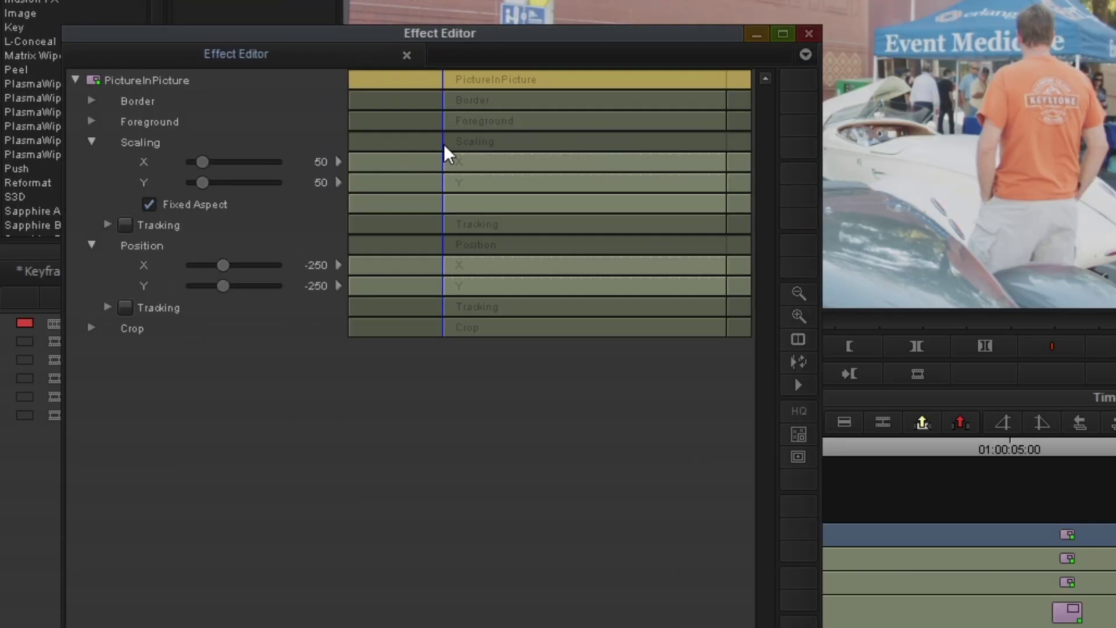
- Add Scaling keyframes at the playhead and a second set a few frames later
{"action": "right_click", "coordinate": [352, 97]}
{"action": "left_click", "coordinate": [472, 161]}
{"action": "left_click_drag", "start_coordinate": [444, 211], "coordinate": [463, 207]}
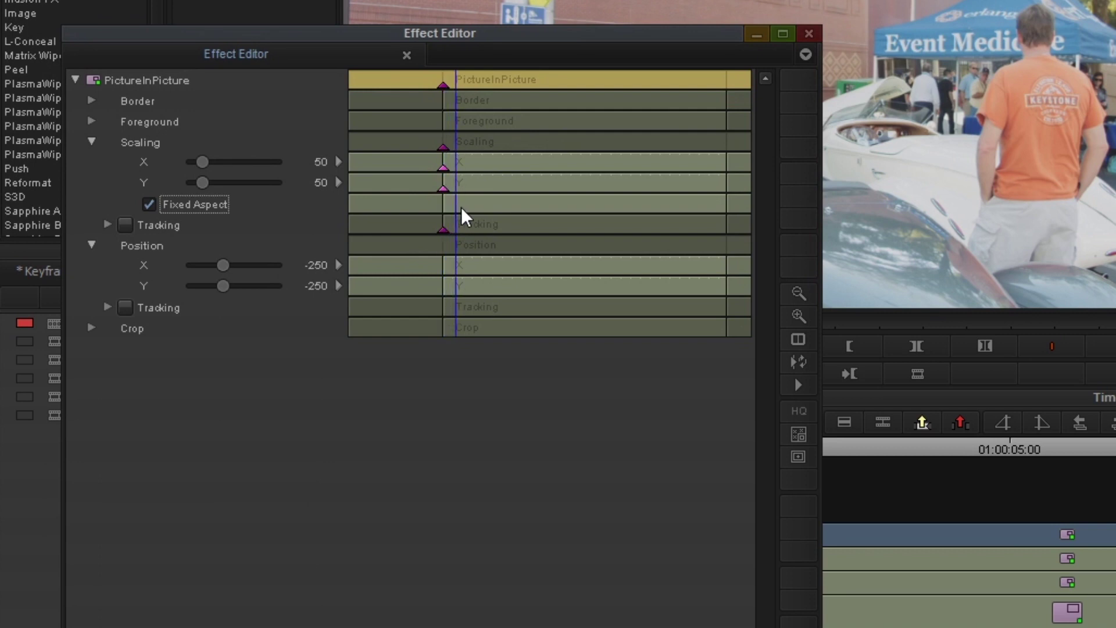
{"action": "right_click", "coordinate": [463, 144]}
{"action": "left_click", "coordinate": [493, 154]}
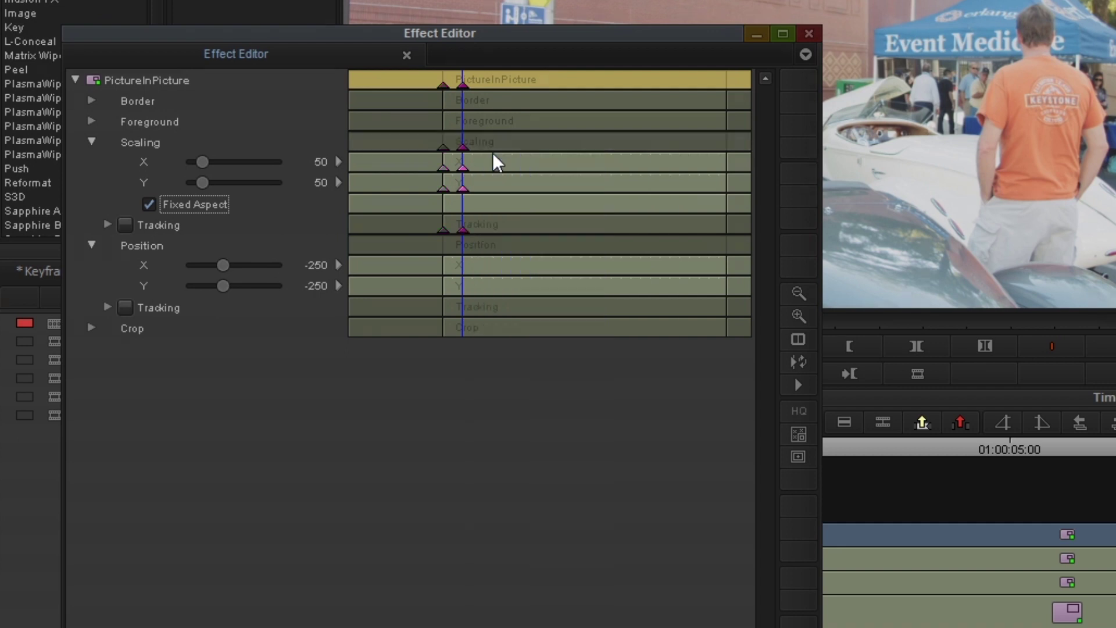
- Go back to the first keyframe position and select the first set of keyframes
{"action": "left_click", "coordinate": [444, 201]}
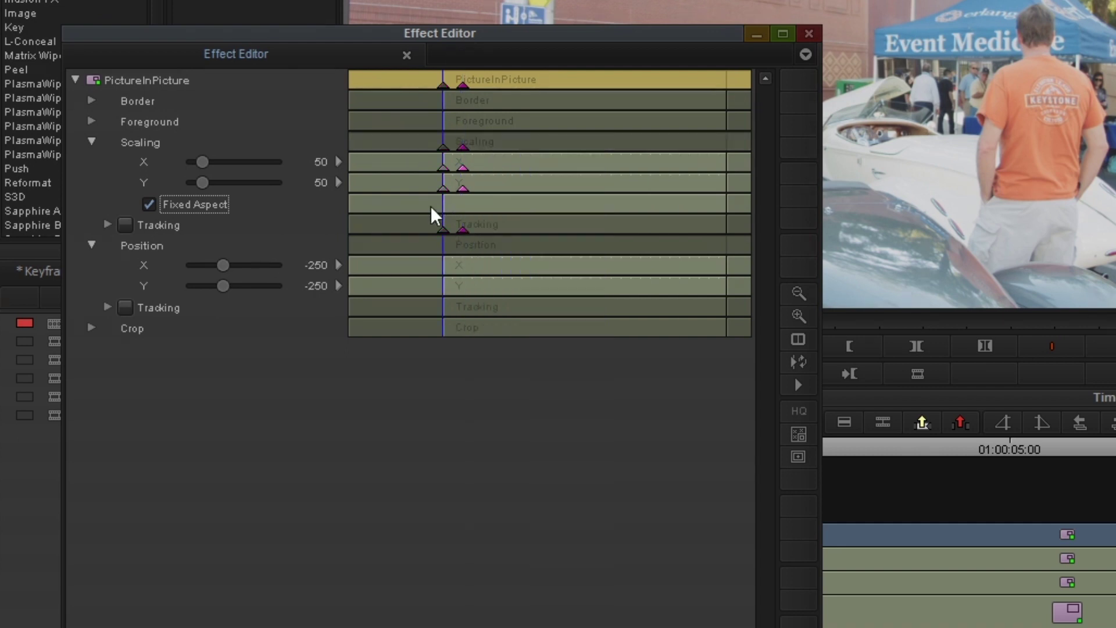
{"action": "left_click", "coordinate": [443, 154]}
{"action": "left_click", "coordinate": [443, 85]}
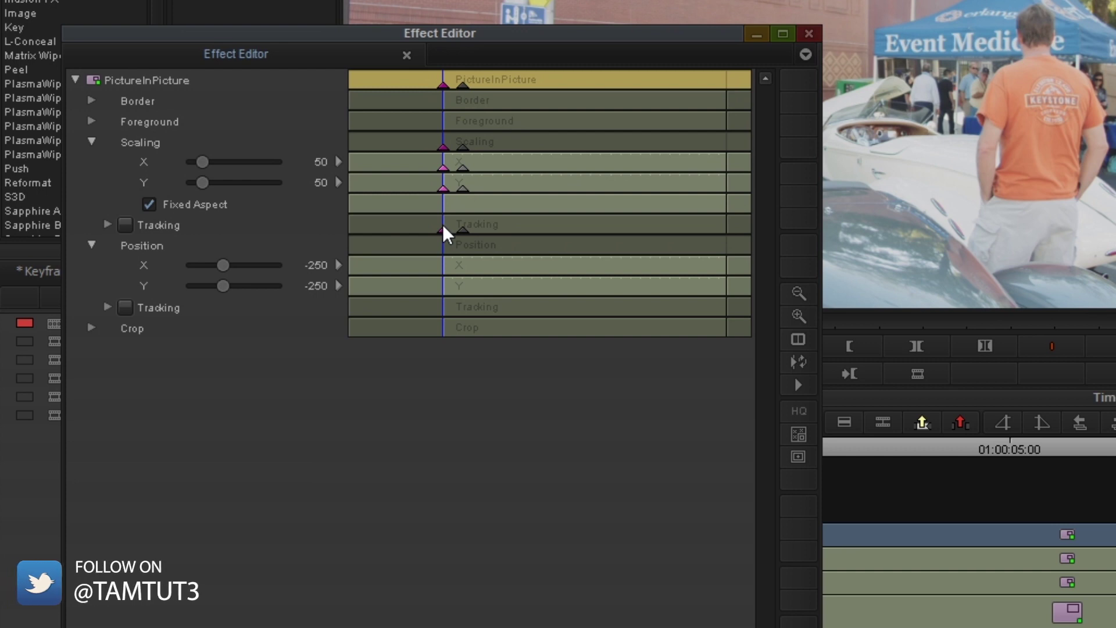
- Select the keyframe at the playhead and try enlarging the clip, then shrink it back to 50
{"action": "left_click", "coordinate": [462, 86]}
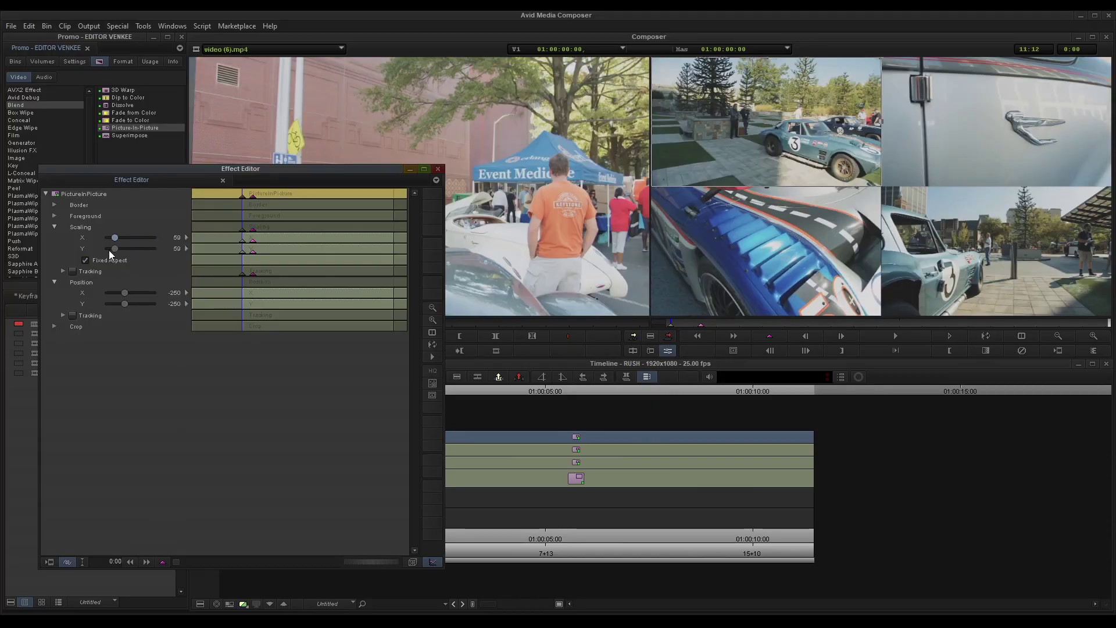
{"action": "left_click", "coordinate": [253, 196]}
{"action": "left_click", "coordinate": [243, 197]}
{"action": "left_click_drag", "start_coordinate": [122, 235], "coordinate": [122, 240]}
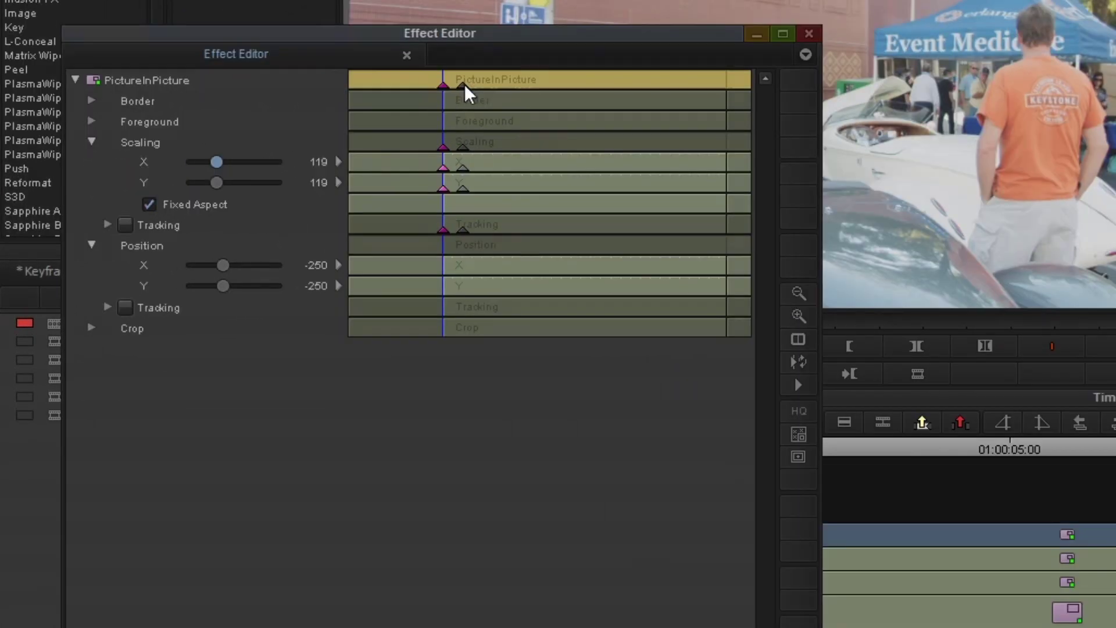
{"action": "left_click_drag", "start_coordinate": [219, 162], "coordinate": [202, 162]}
- Set Scaling X to 50 on the second keyframe and 100 on the first
{"action": "left_click", "coordinate": [462, 85]}
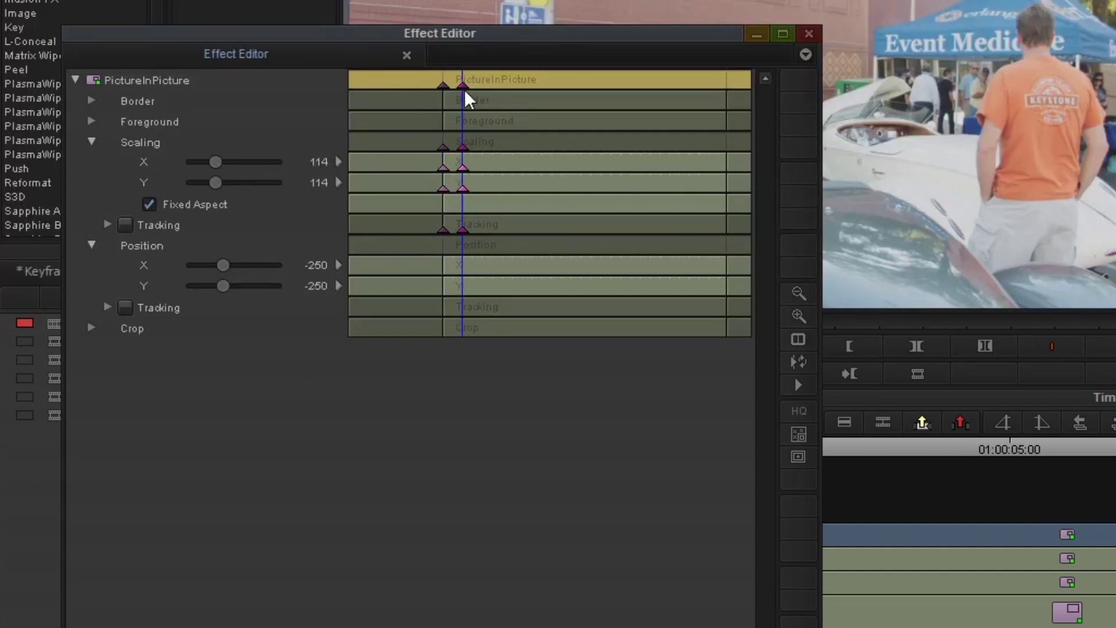
{"action": "left_click_drag", "start_coordinate": [219, 162], "coordinate": [202, 162]}
{"action": "left_click", "coordinate": [447, 77]}
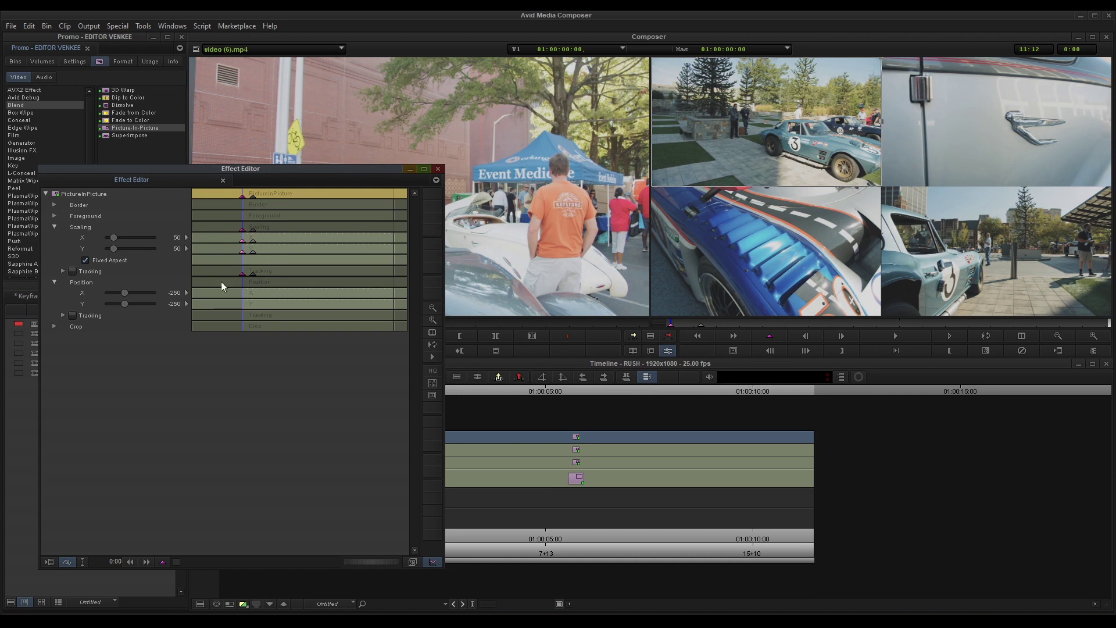
{"action": "left_click_drag", "start_coordinate": [115, 237], "coordinate": [119, 237]}
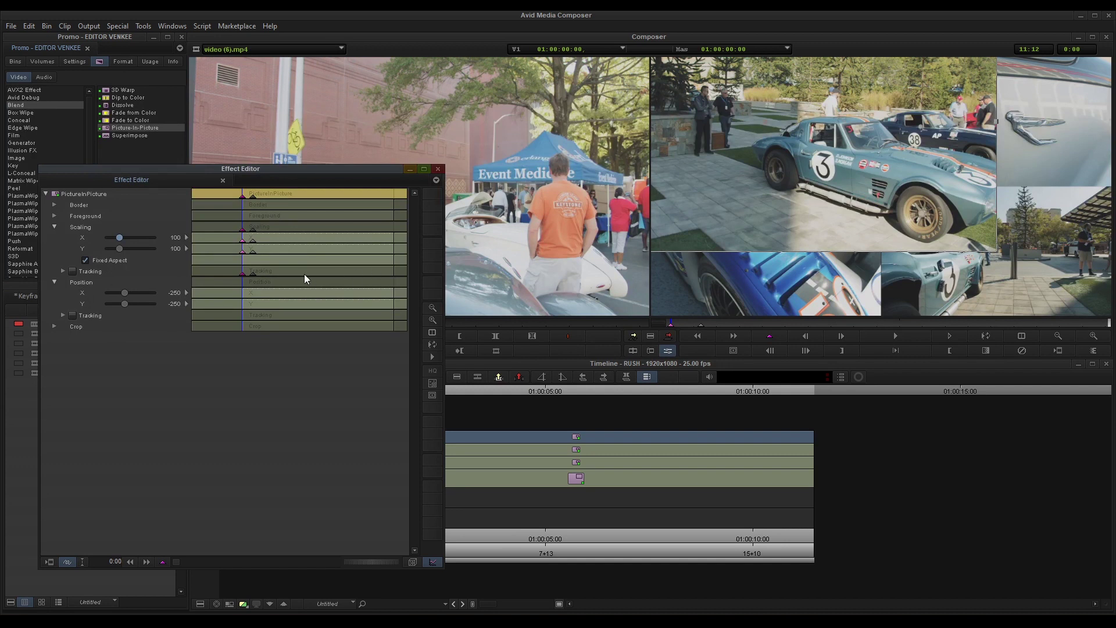
- Add Position keyframes at both the first and second keyframe times
{"action": "right_click", "coordinate": [242, 281]}
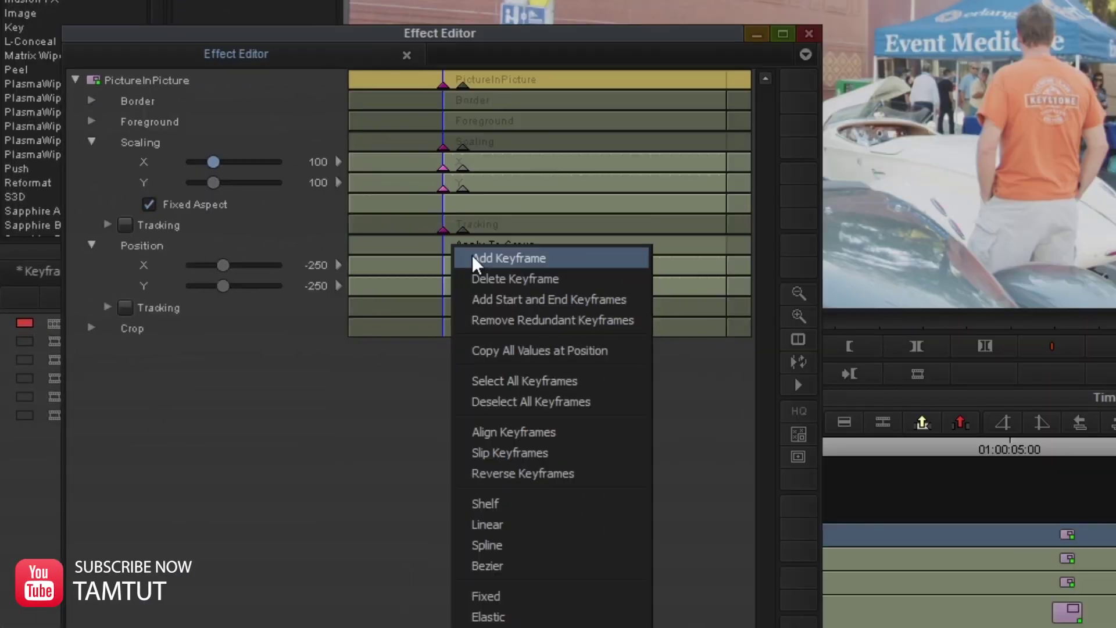
{"action": "left_click", "coordinate": [257, 287]}
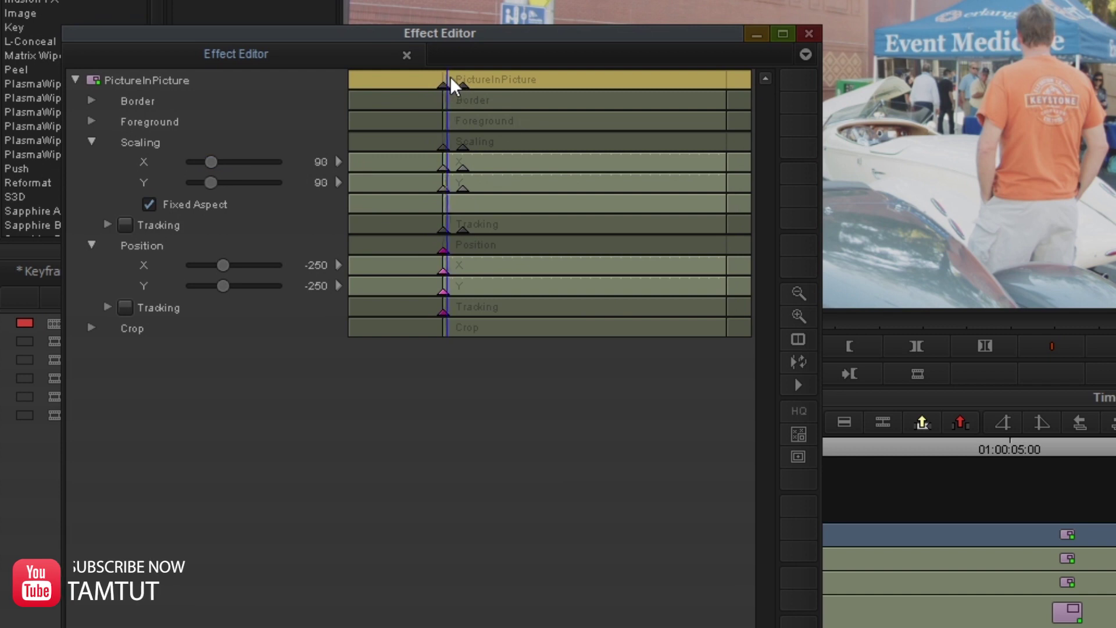
{"action": "left_click_drag", "start_coordinate": [450, 75], "coordinate": [464, 75]}
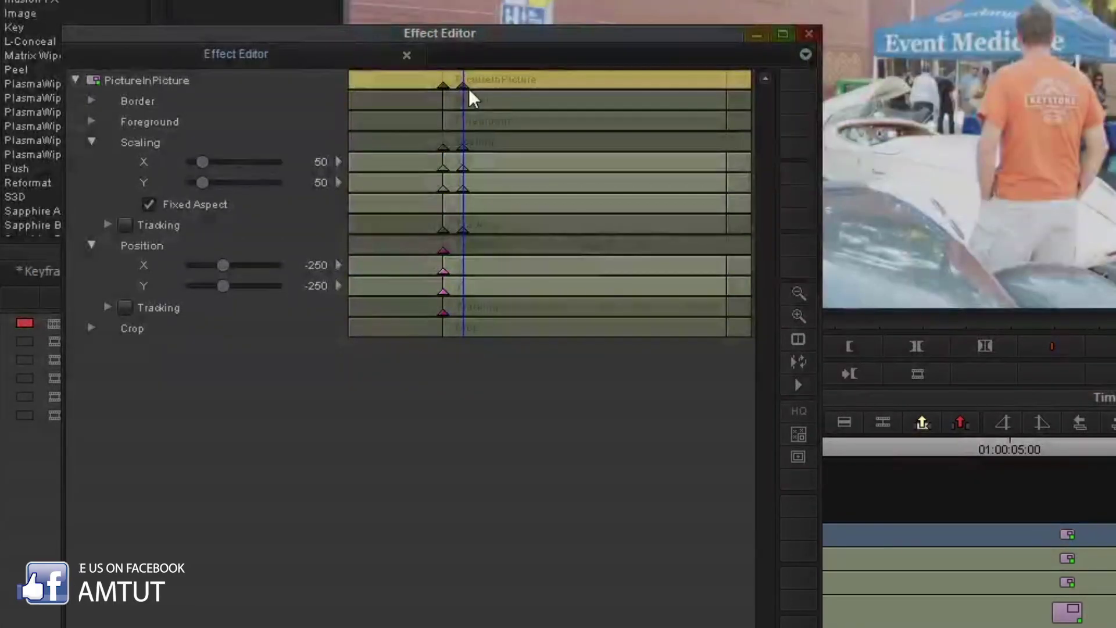
{"action": "right_click", "coordinate": [462, 240]}
{"action": "left_click", "coordinate": [483, 251]}
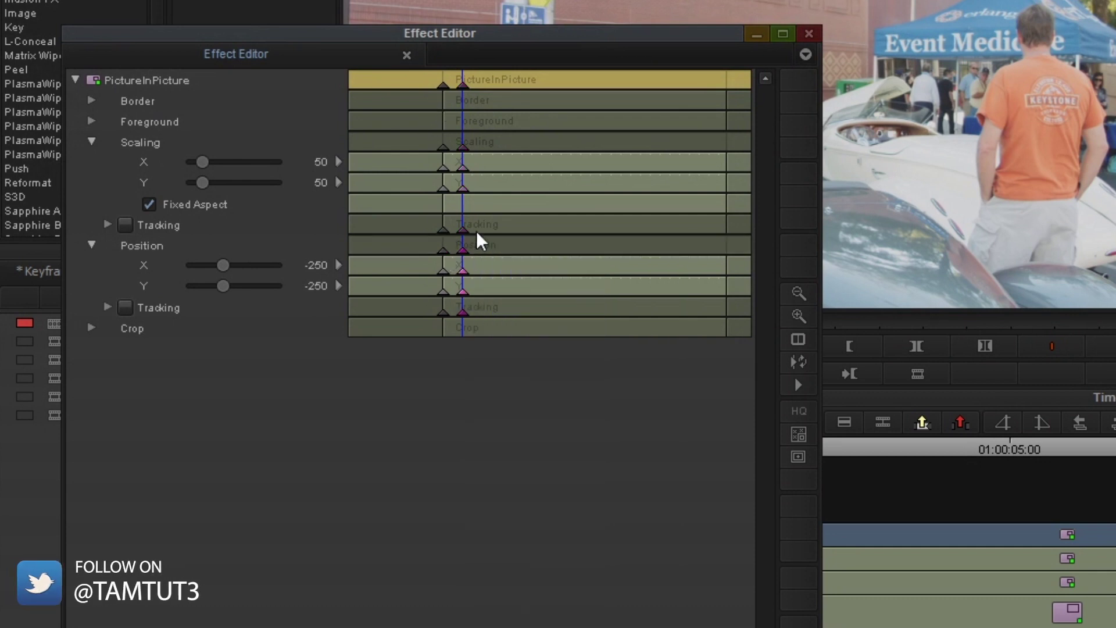
- Select the first keyframes and set Position X and Y to 0
{"action": "left_click", "coordinate": [444, 87]}
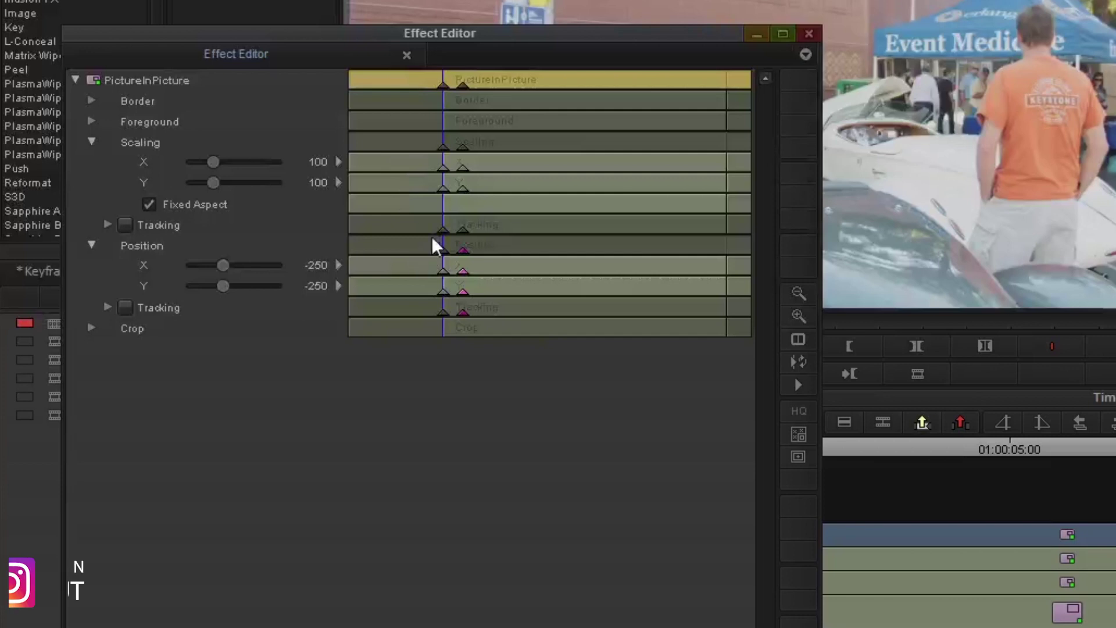
{"action": "left_click", "coordinate": [442, 251]}
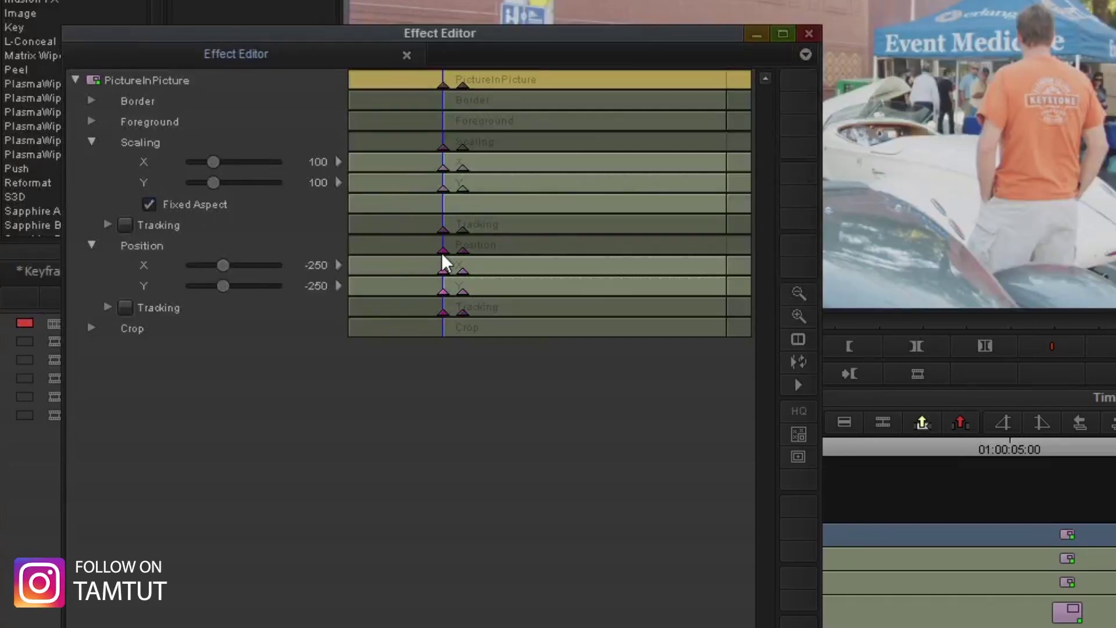
{"action": "left_click", "coordinate": [227, 266]}
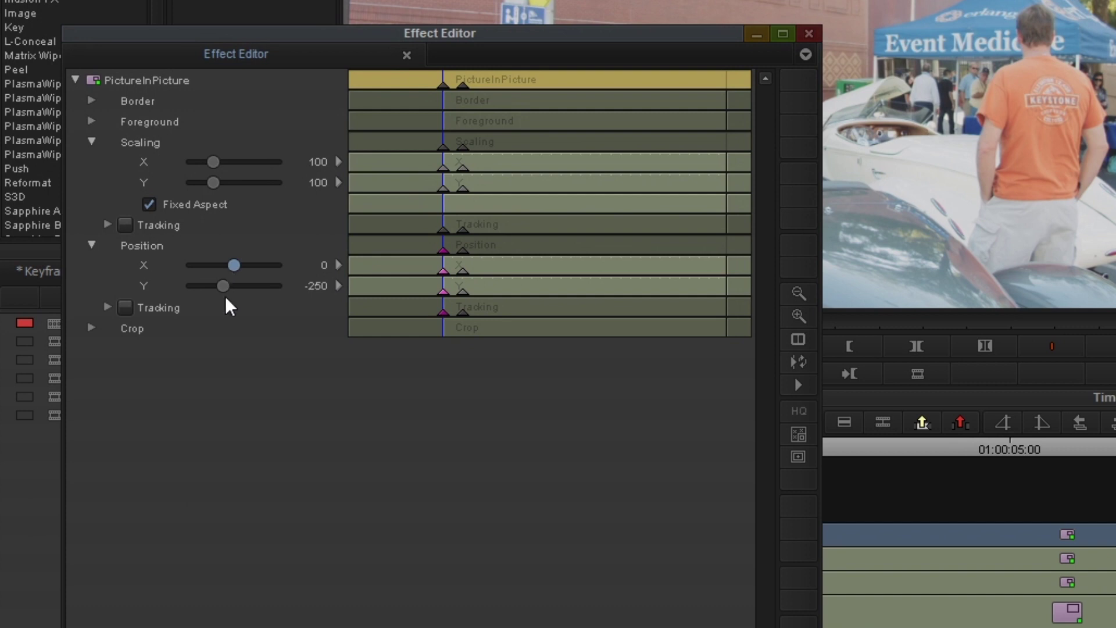
{"action": "left_click", "coordinate": [222, 286]}
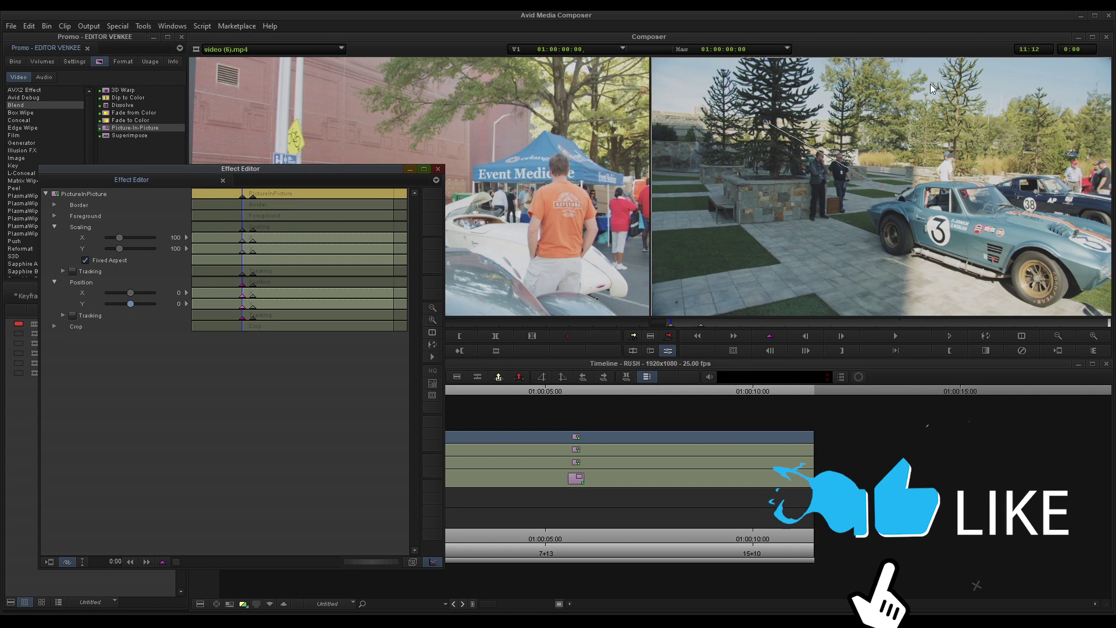
- Close the Effect Editor, preview the animation, then open effect settings for video (5).mp4 on V4
{"action": "left_click", "coordinate": [469, 389]}
{"action": "key", "text": "space"}
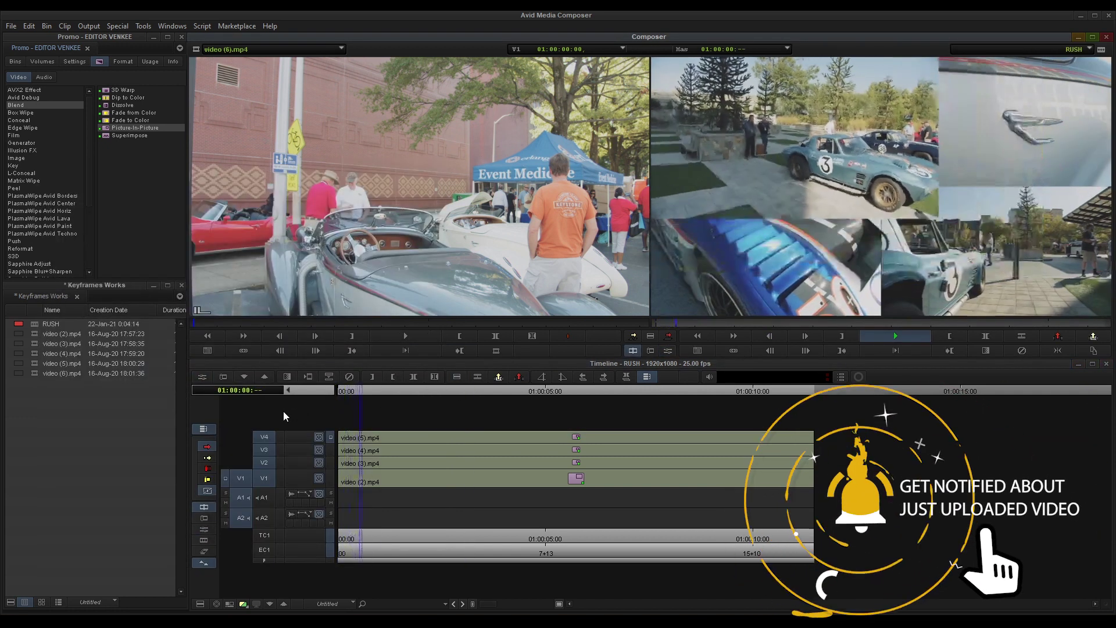
{"action": "mouse_move", "coordinate": [385, 400]}
{"action": "left_mouse_down"}
{"action": "mouse_move", "coordinate": [330, 400]}
{"action": "mouse_move", "coordinate": [384, 403]}
{"action": "mouse_move", "coordinate": [328, 426]}
{"action": "left_mouse_up"}
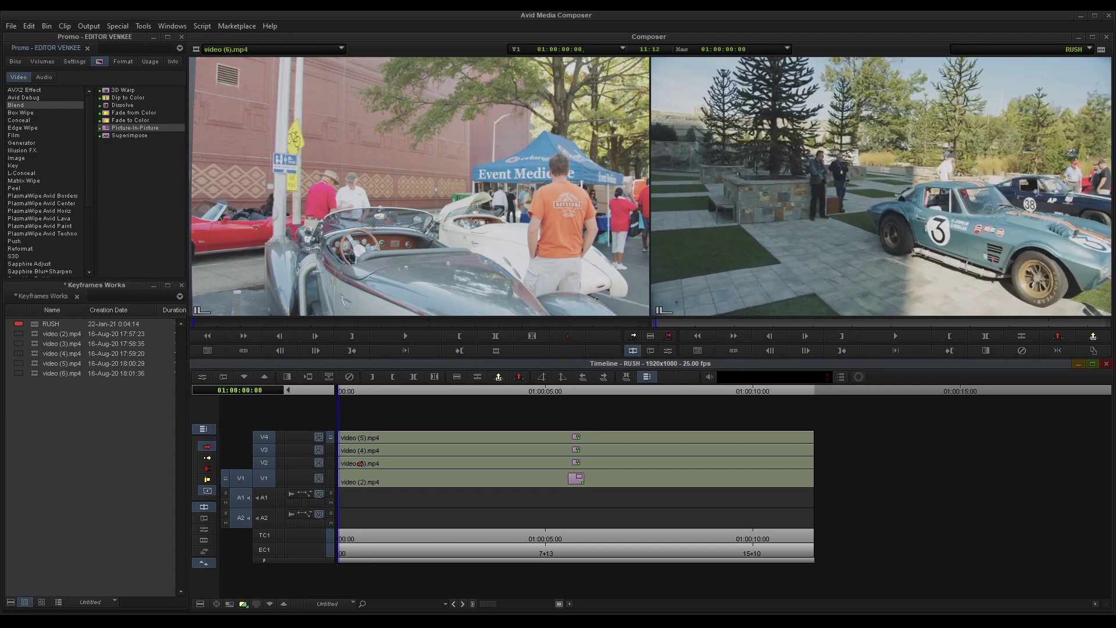
{"action": "left_click", "coordinate": [353, 436]}
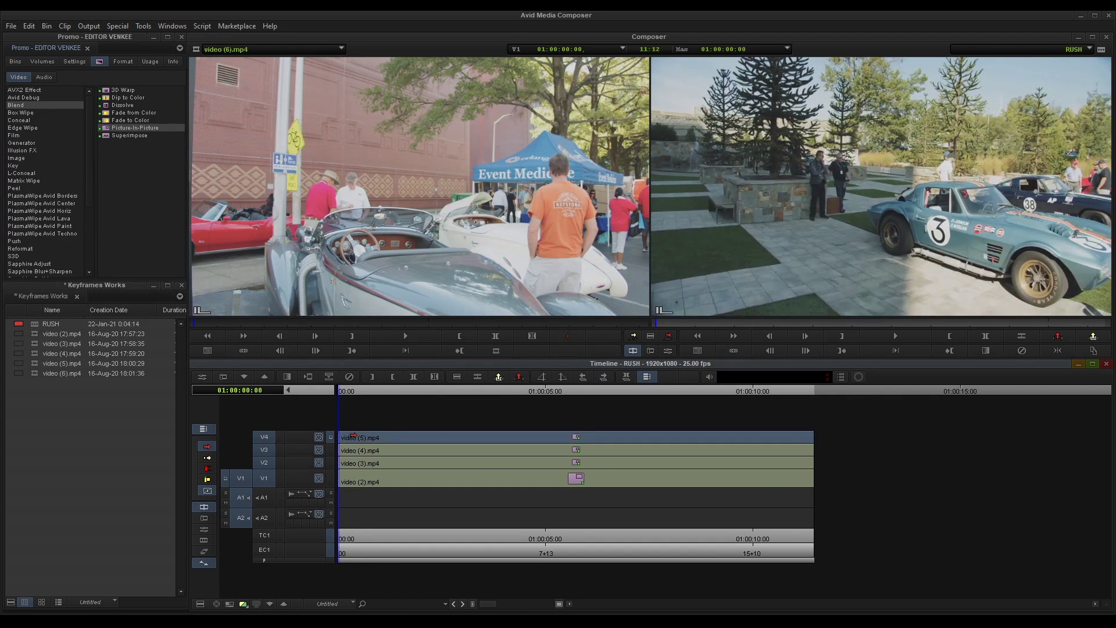
{"action": "key", "text": "ctrl+8"}
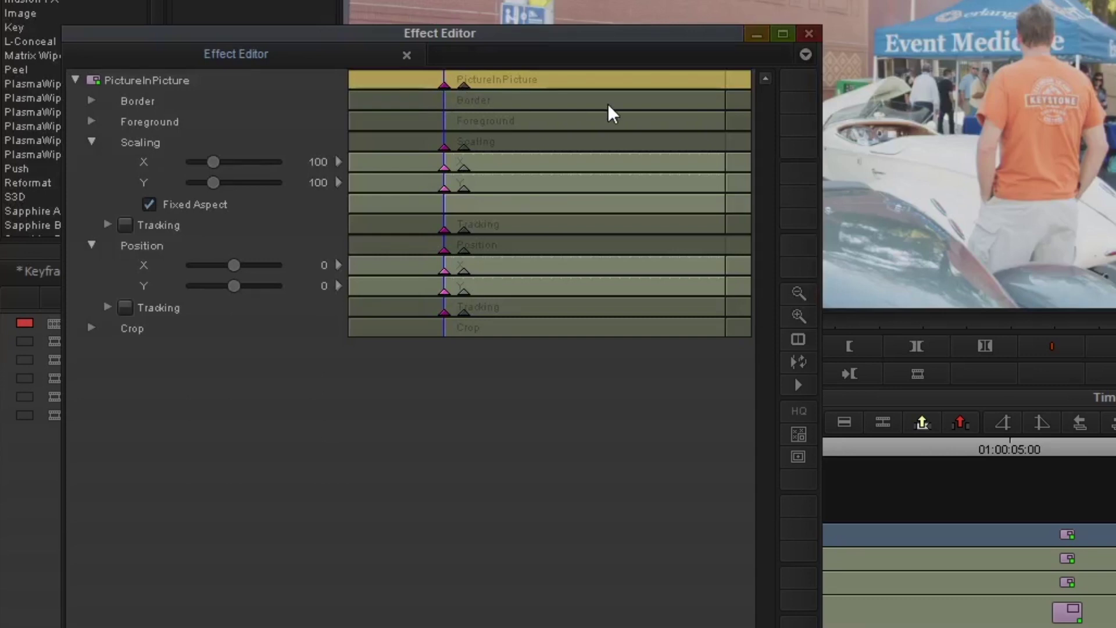
{"action": "left_click", "coordinate": [465, 82]}
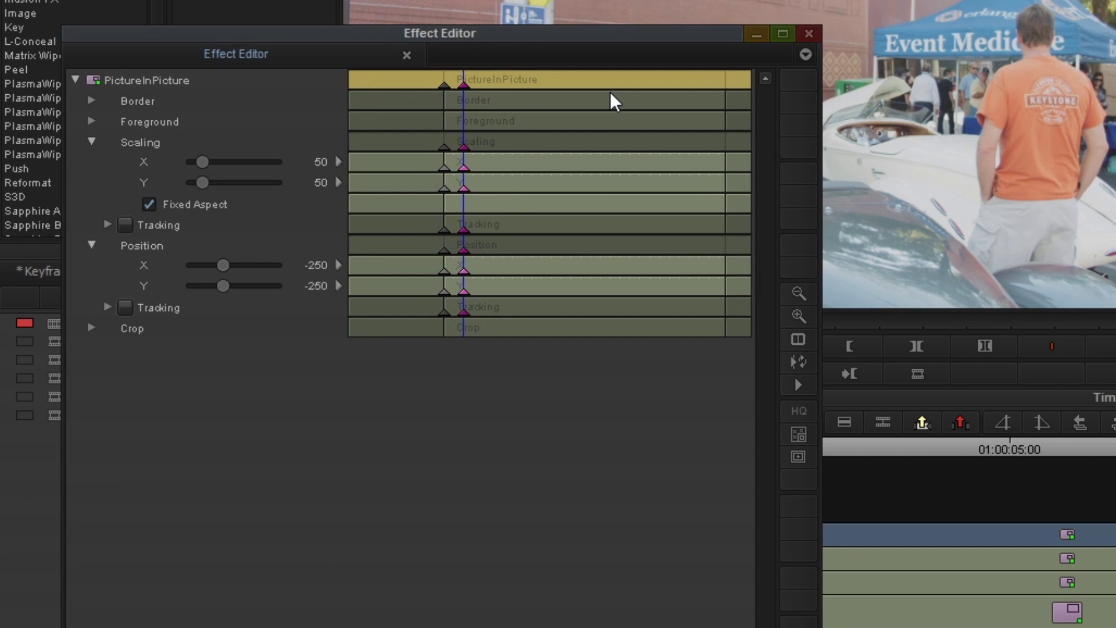
{"action": "left_click", "coordinate": [442, 86]}
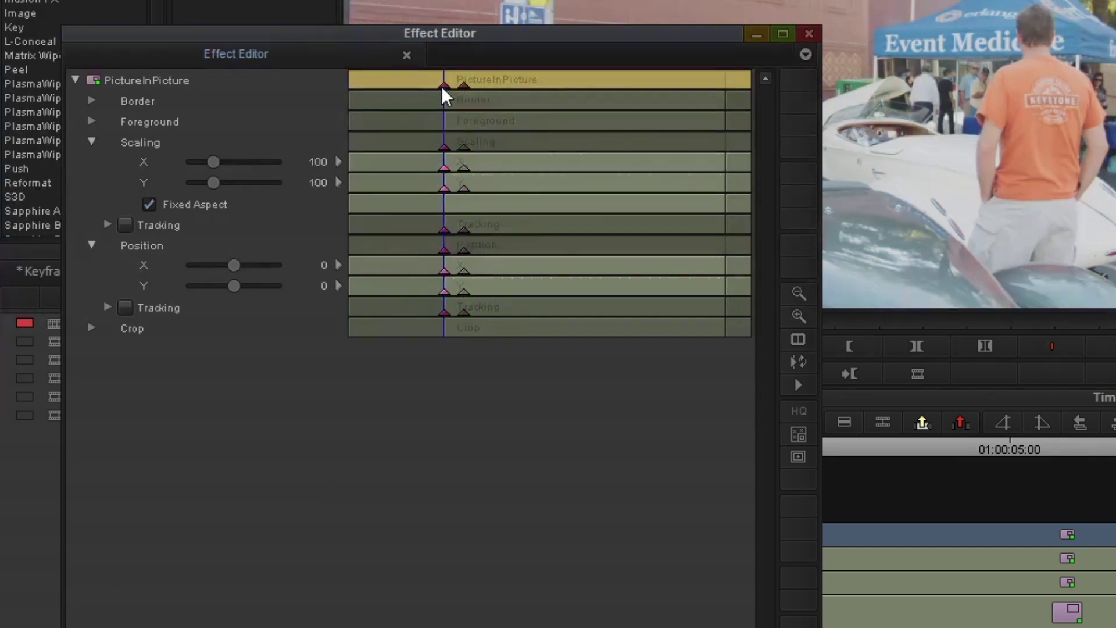
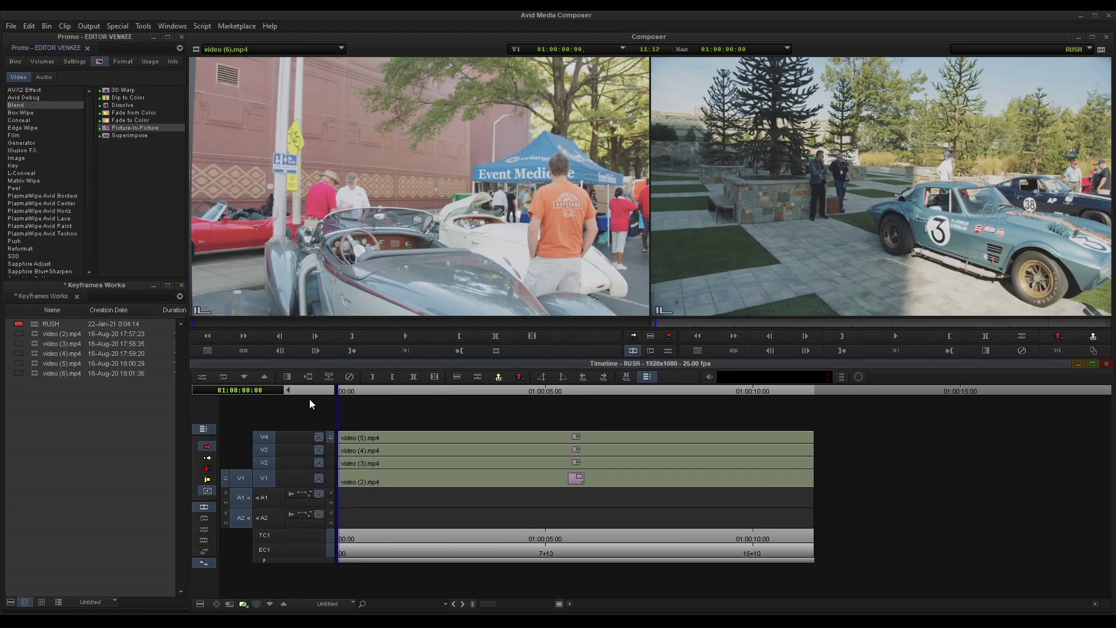
- Play and scrub the sequence to preview the clips sliding into the picture-in-picture grid
{"action": "key", "text": "space"}
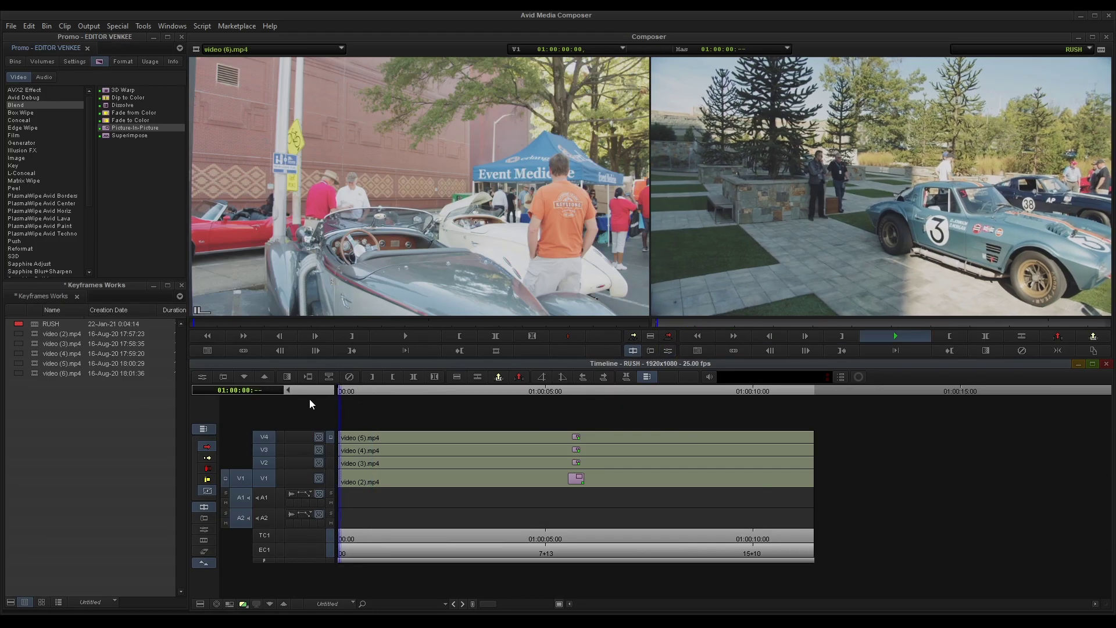
{"action": "mouse_move", "coordinate": [407, 387]}
{"action": "left_mouse_down"}
{"action": "mouse_move", "coordinate": [341, 403]}
{"action": "mouse_move", "coordinate": [375, 408]}
{"action": "mouse_move", "coordinate": [401, 396]}
{"action": "left_mouse_up"}
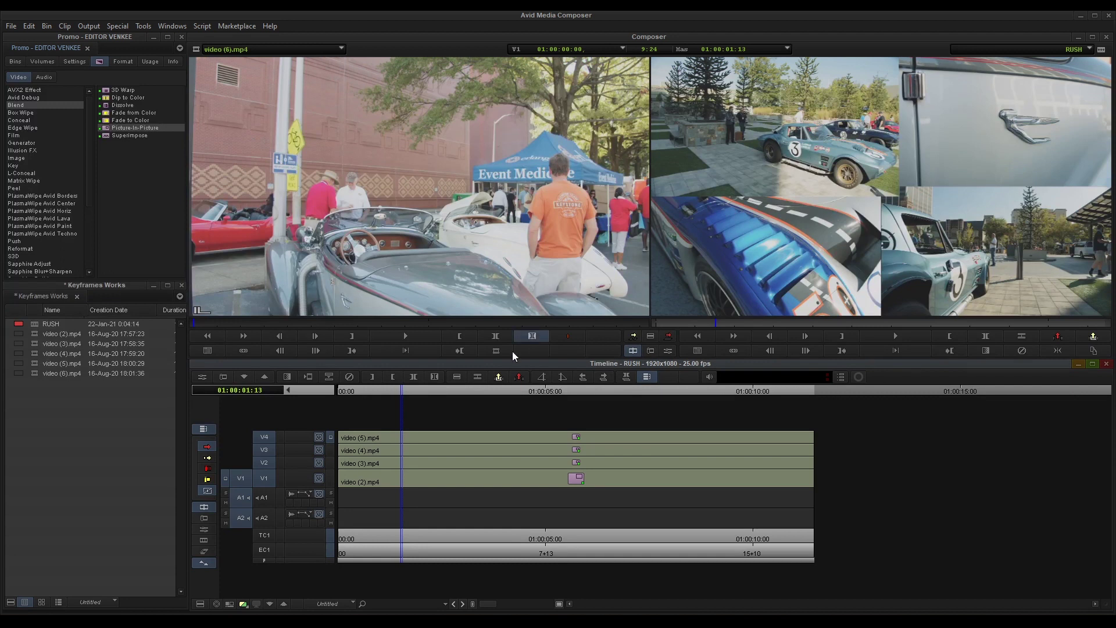
{"action": "left_click_drag", "start_coordinate": [391, 395], "coordinate": [409, 402]}
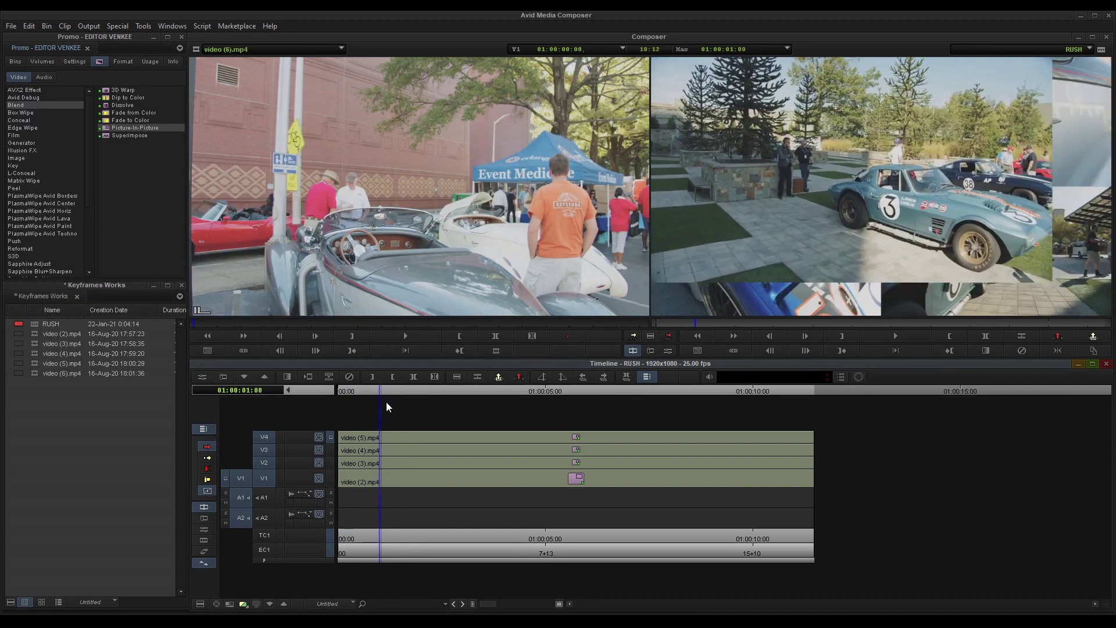
- Return to 01:00:00:00 and open Effect Mode for the V4 video (5) clip's Picture-in-Picture
{"action": "left_click_drag", "start_coordinate": [409, 402], "coordinate": [330, 419]}
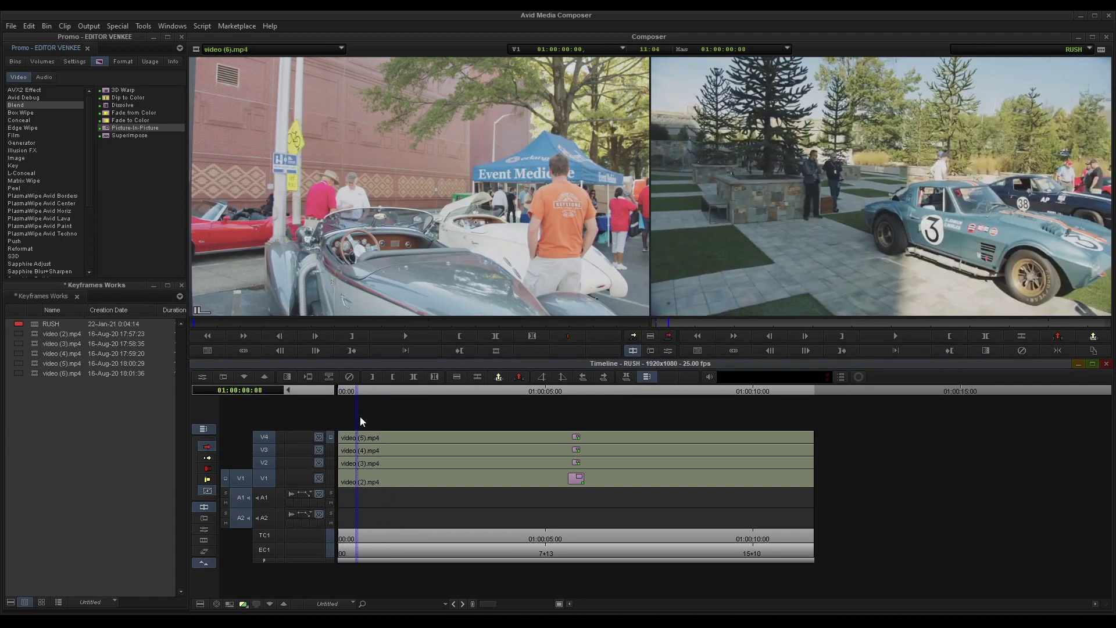
{"action": "left_click", "coordinate": [375, 439]}
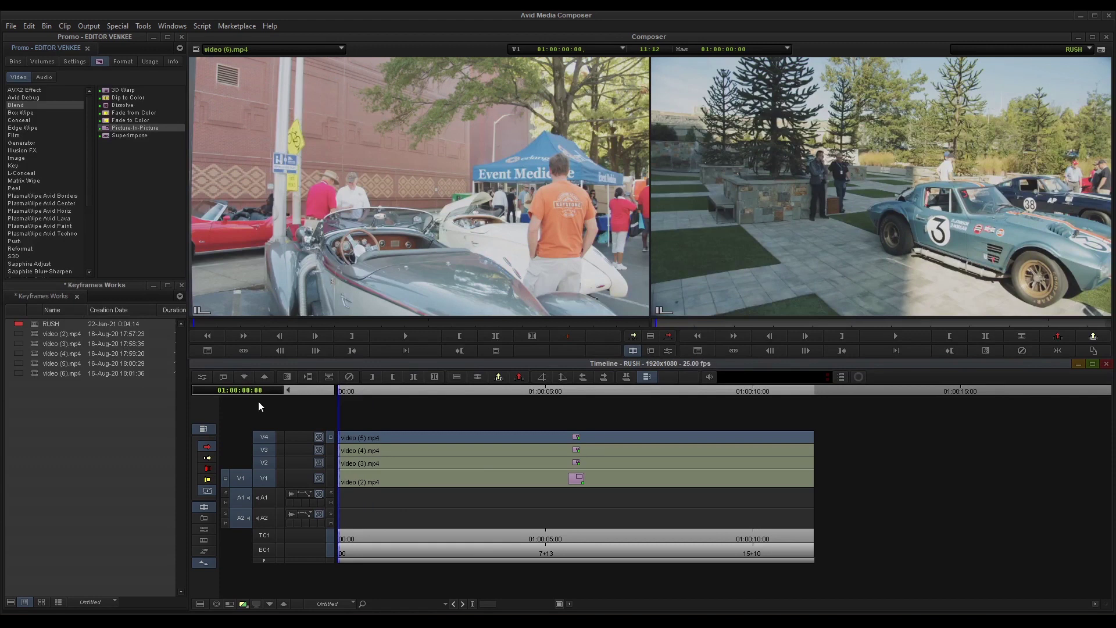
{"action": "left_click", "coordinate": [201, 378]}
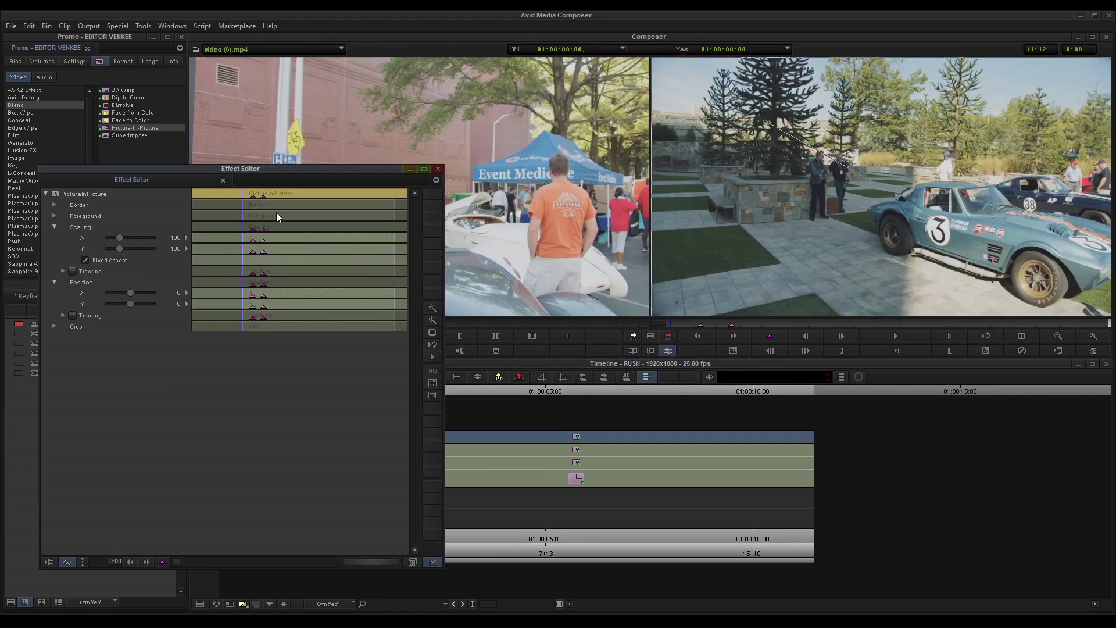
- Check the video (5) clip's second keyframe values, then review the V3 video (4) clip's effect
{"action": "left_click", "coordinate": [263, 199]}
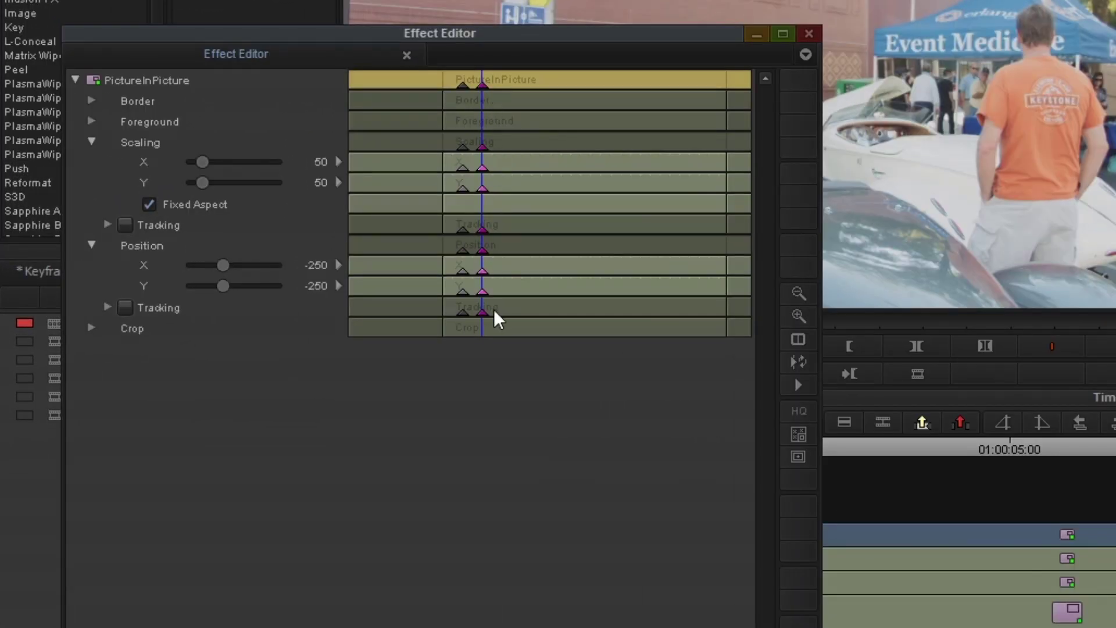
{"action": "left_click", "coordinate": [808, 33]}
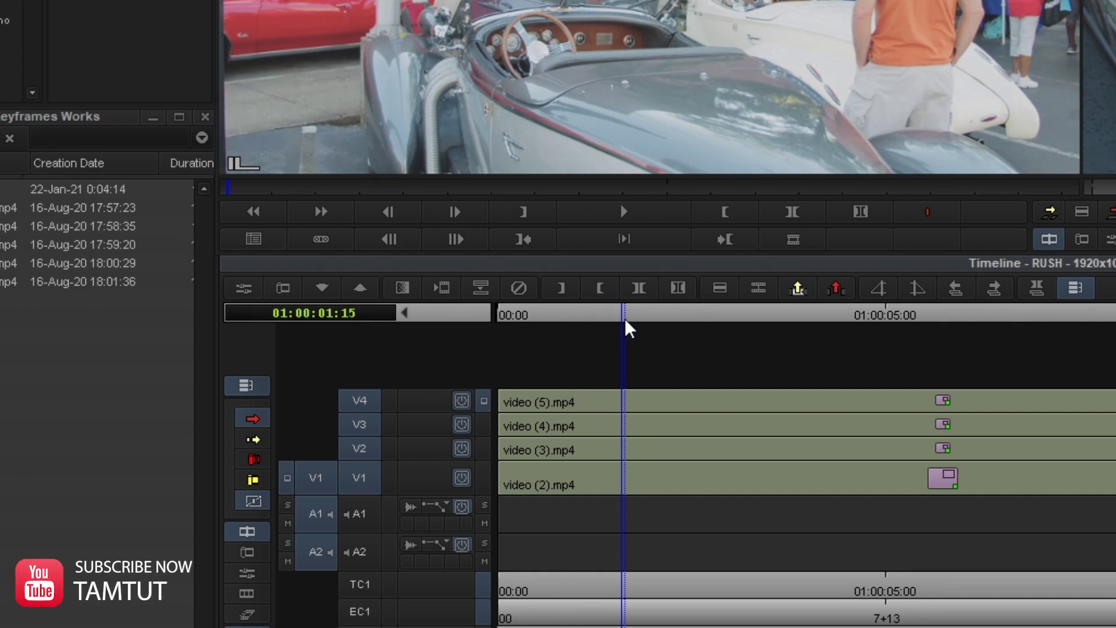
{"action": "left_click", "coordinate": [625, 427]}
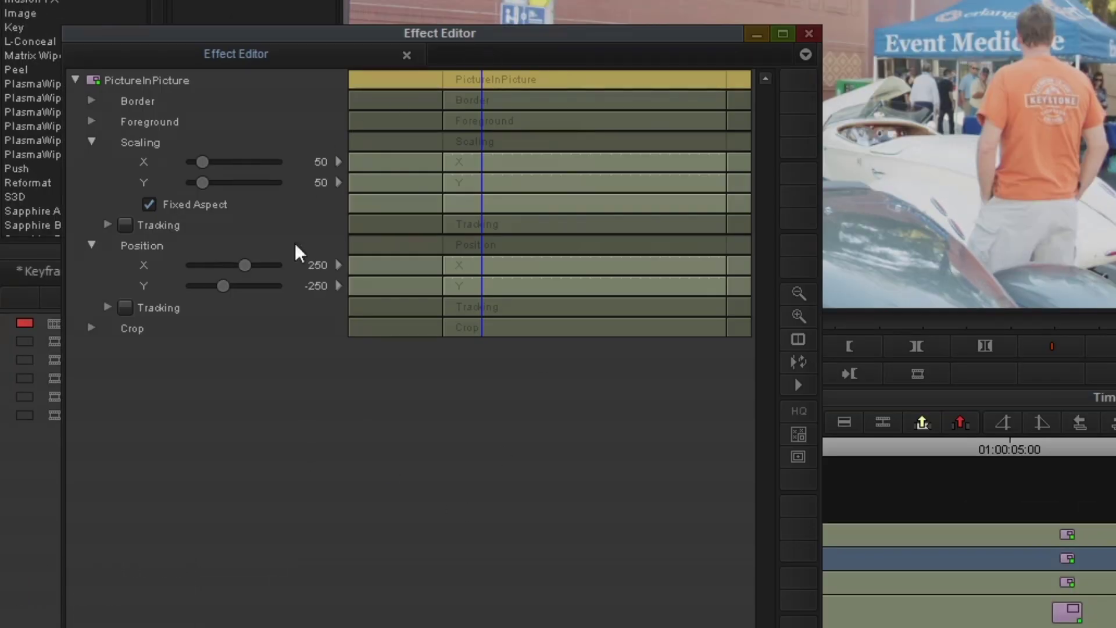
{"action": "left_click", "coordinate": [808, 33]}
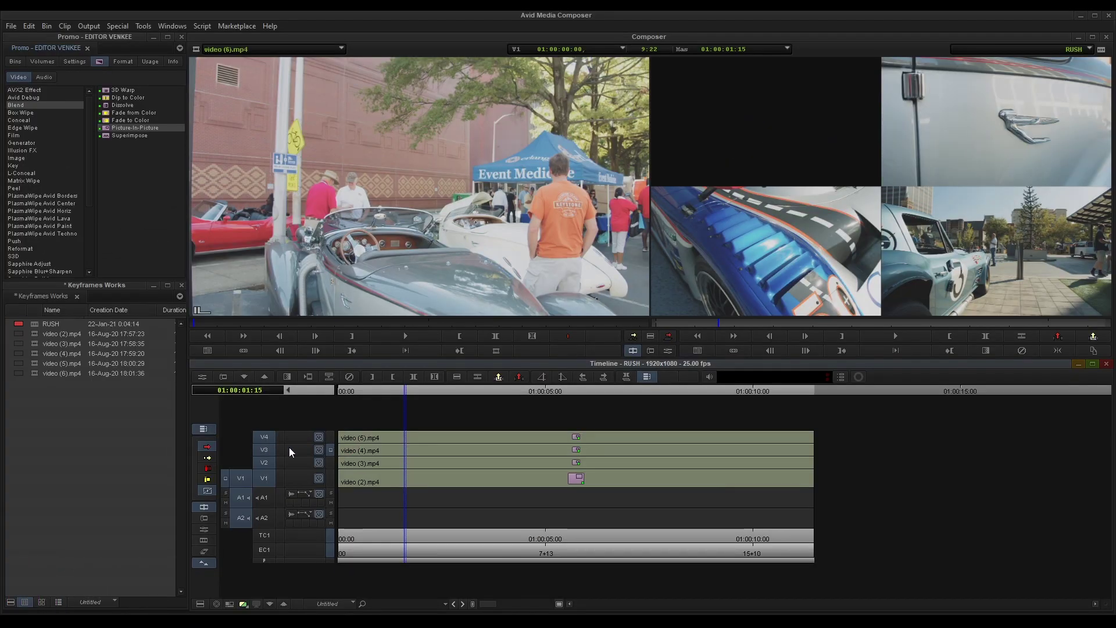
- In the V3 video (4) clip's Picture-in-Picture, add Scaling and Position keyframes, then delete them
{"action": "left_click", "coordinate": [376, 452]}
{"action": "left_click", "coordinate": [202, 376]}
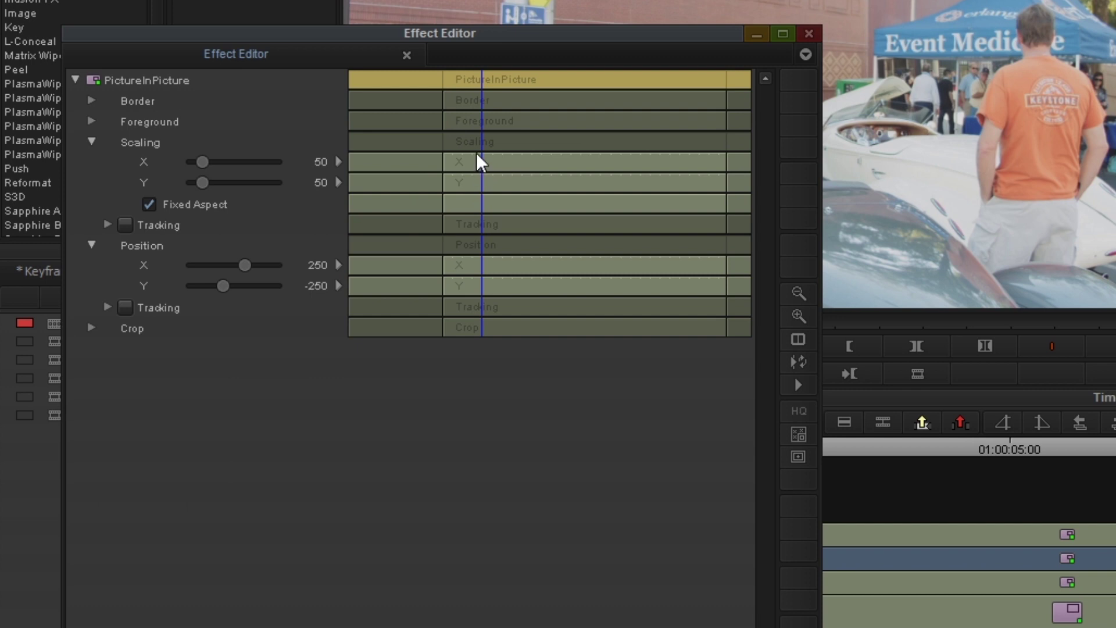
{"action": "right_click", "coordinate": [479, 144]}
{"action": "left_click", "coordinate": [501, 154]}
{"action": "right_click", "coordinate": [481, 242]}
{"action": "left_click", "coordinate": [509, 253]}
{"action": "right_click", "coordinate": [441, 147]}
{"action": "left_click", "coordinate": [473, 164]}
{"action": "right_click", "coordinate": [446, 246]}
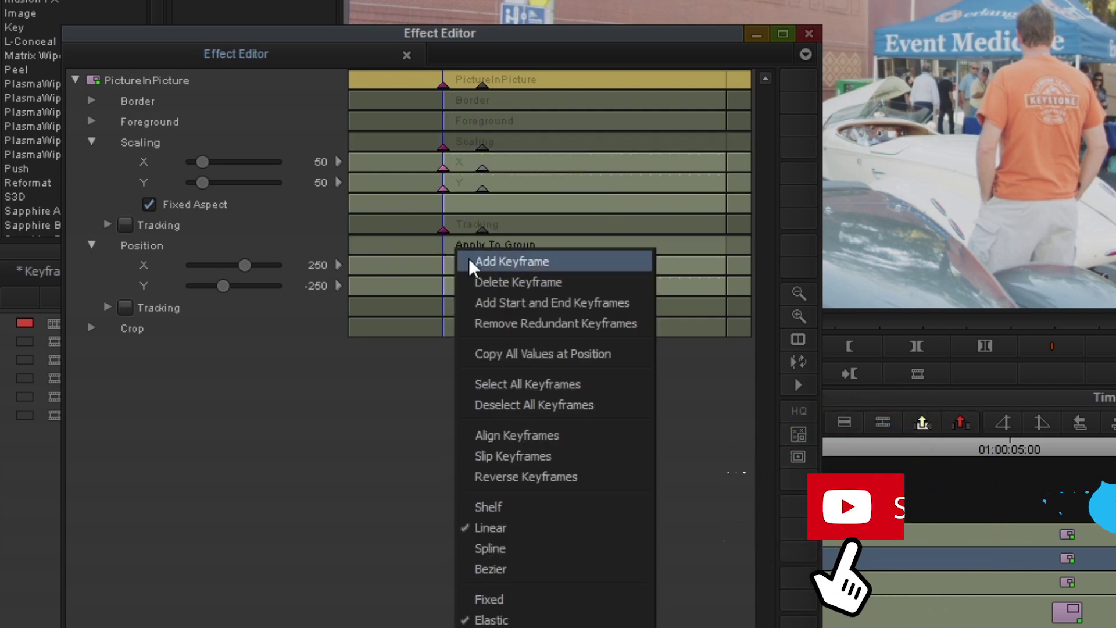
{"action": "left_click", "coordinate": [468, 258]}
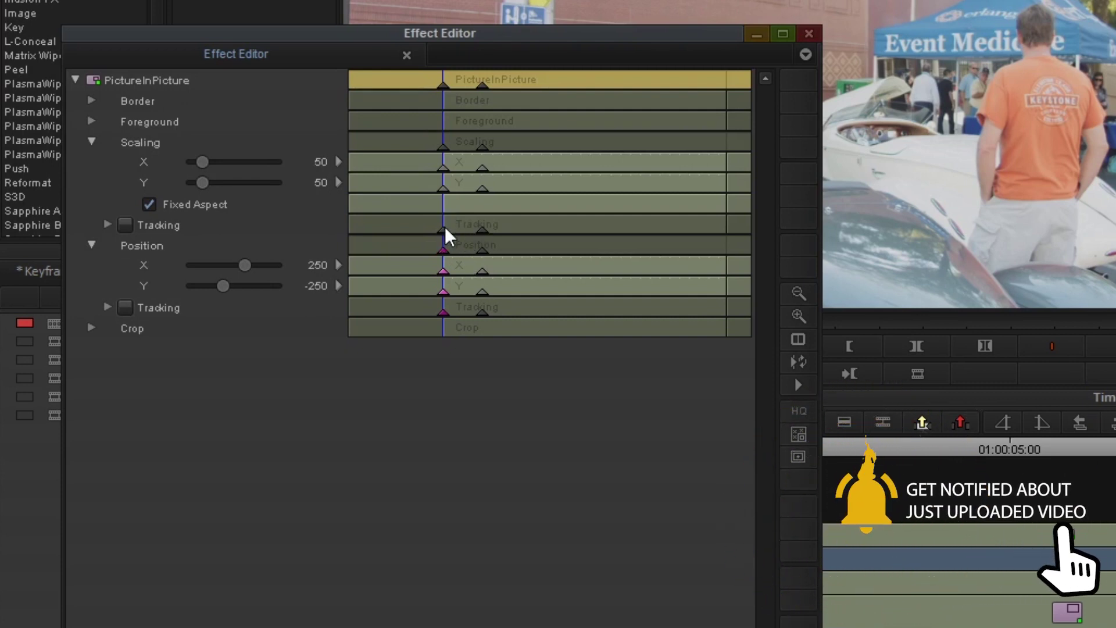
{"action": "key", "text": "Delete"}
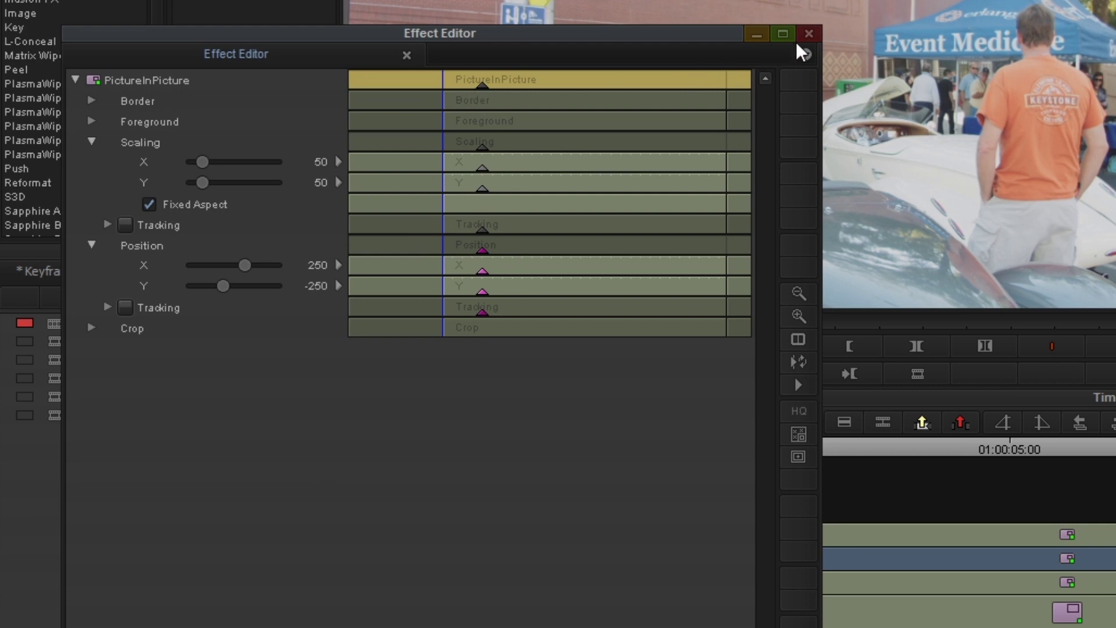
- Check the V4 video (5) clip's starting keyframe and close its effect parameters
{"action": "left_click", "coordinate": [809, 33]}
{"action": "left_click", "coordinate": [667, 530]}
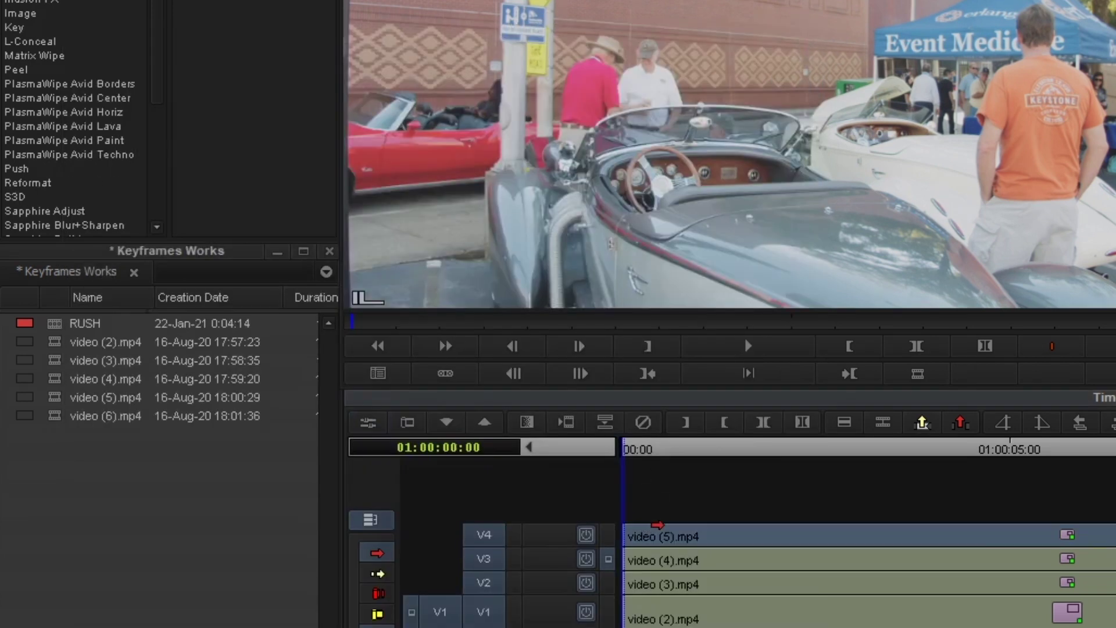
{"action": "left_click", "coordinate": [407, 422]}
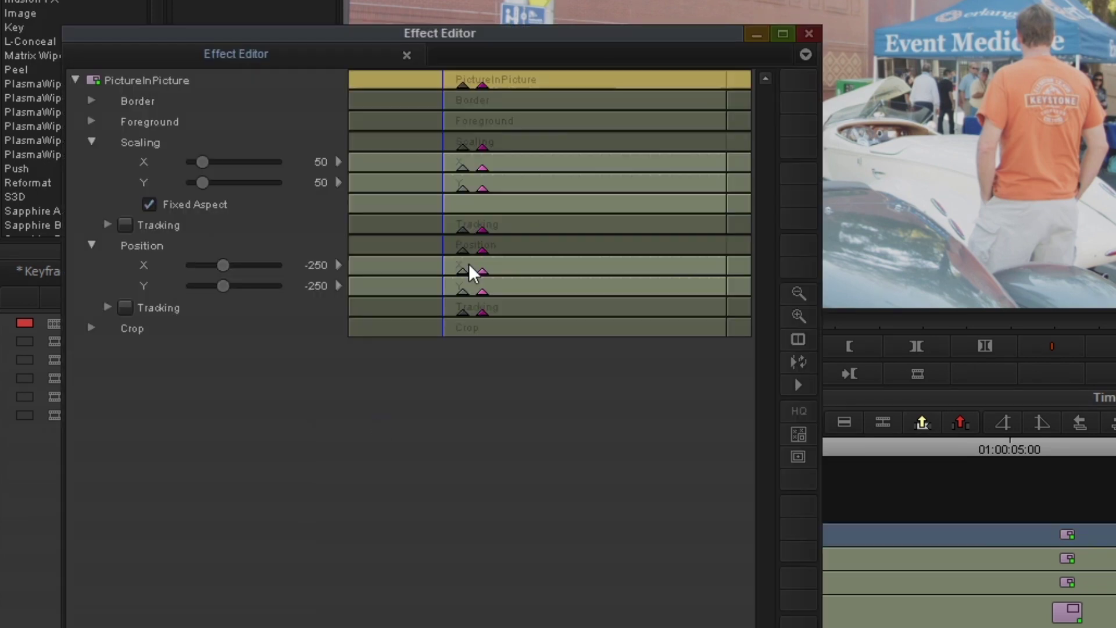
{"action": "left_click", "coordinate": [460, 82]}
{"action": "left_click", "coordinate": [807, 34]}
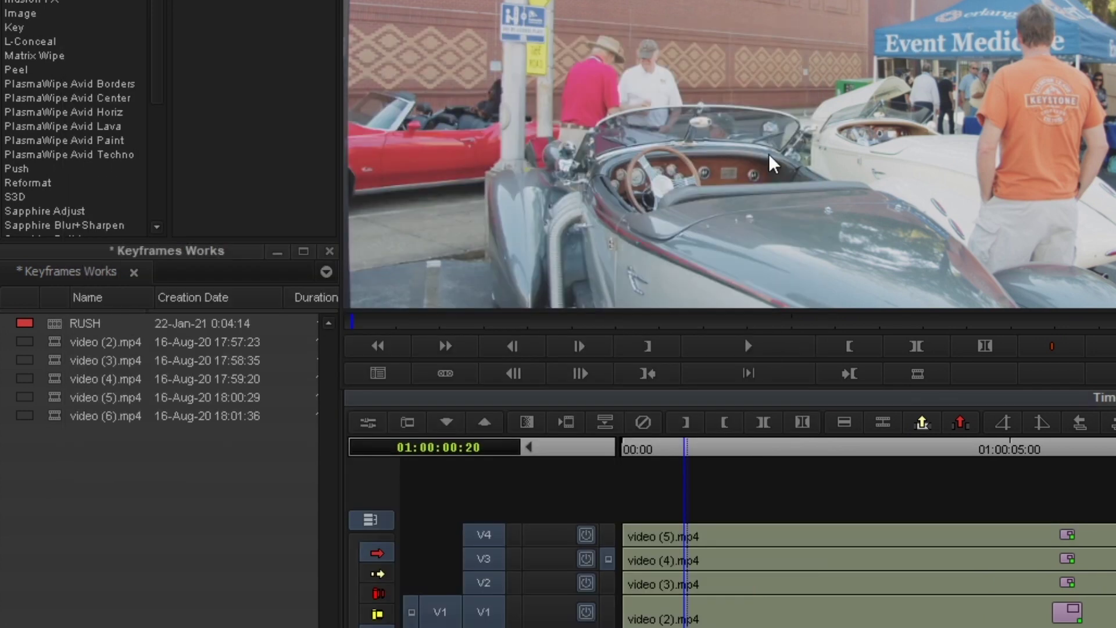
- Add keyframes on every parameter and on Position at the playhead for the V3 video (4) clip
{"action": "left_click", "coordinate": [698, 560]}
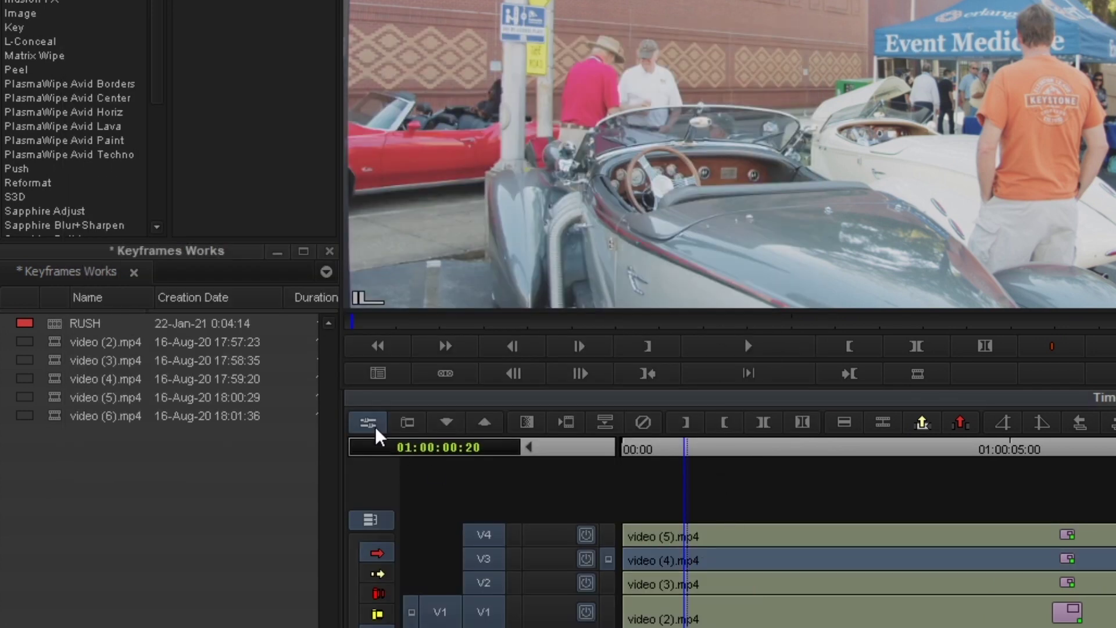
{"action": "left_click", "coordinate": [369, 423]}
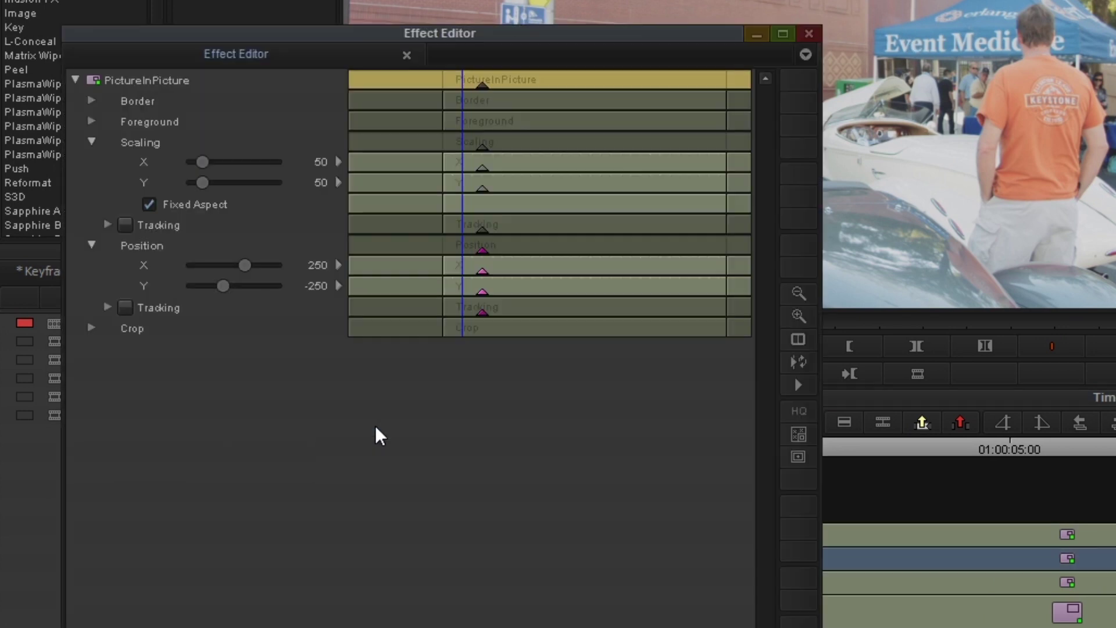
{"action": "right_click", "coordinate": [462, 142]}
{"action": "left_click", "coordinate": [476, 154]}
{"action": "right_click", "coordinate": [461, 245]}
{"action": "left_click", "coordinate": [483, 256]}
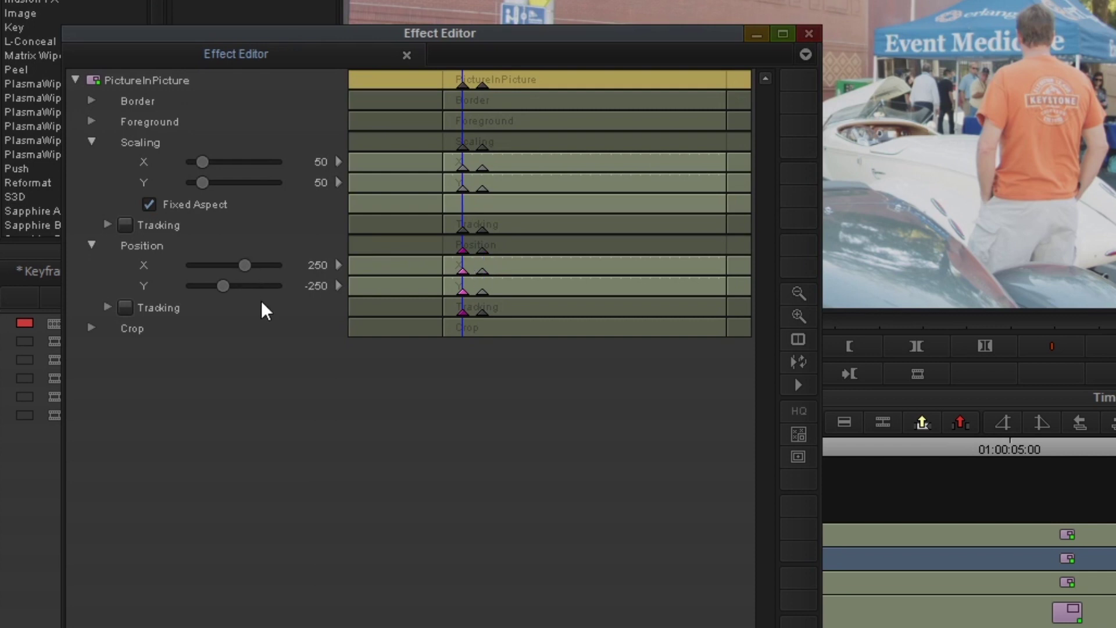
- Select only the starting Position keyframes in the keyframe graph
{"action": "left_click", "coordinate": [482, 85]}
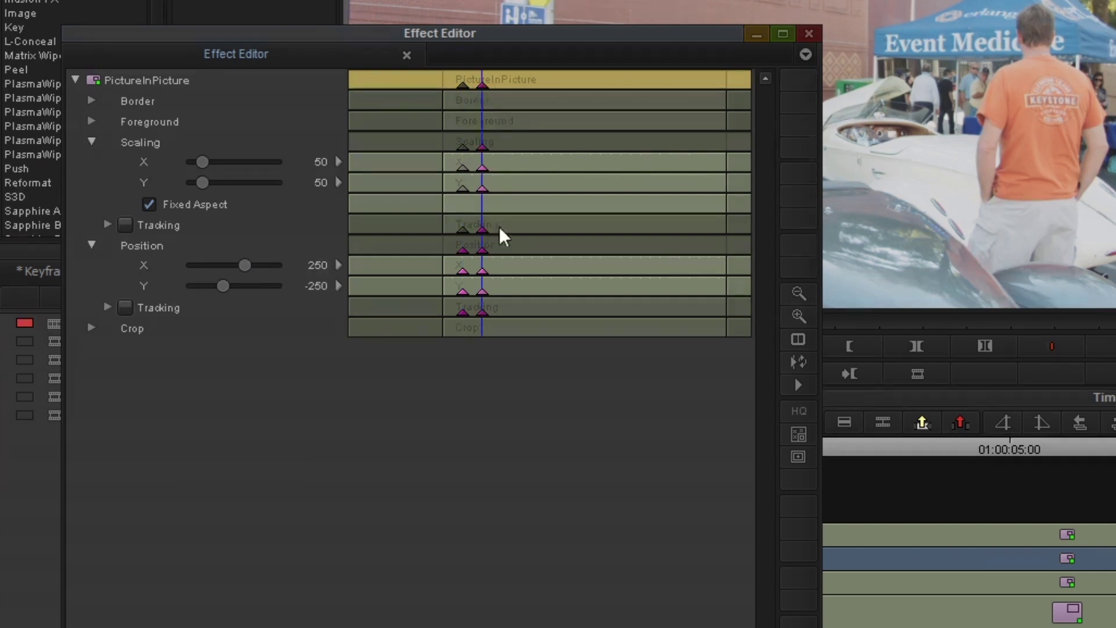
{"action": "left_click", "coordinate": [463, 86], "text": "shift"}
{"action": "left_click", "coordinate": [509, 130]}
{"action": "left_click", "coordinate": [463, 86]}
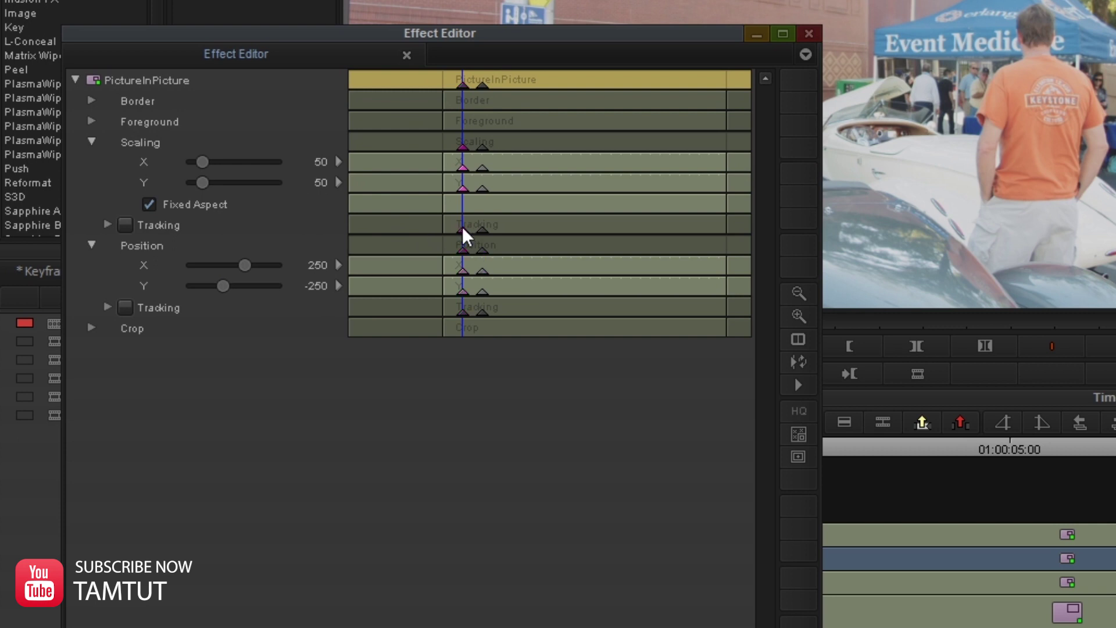
{"action": "left_click", "coordinate": [462, 250], "text": "shift"}
{"action": "left_click", "coordinate": [462, 251]}
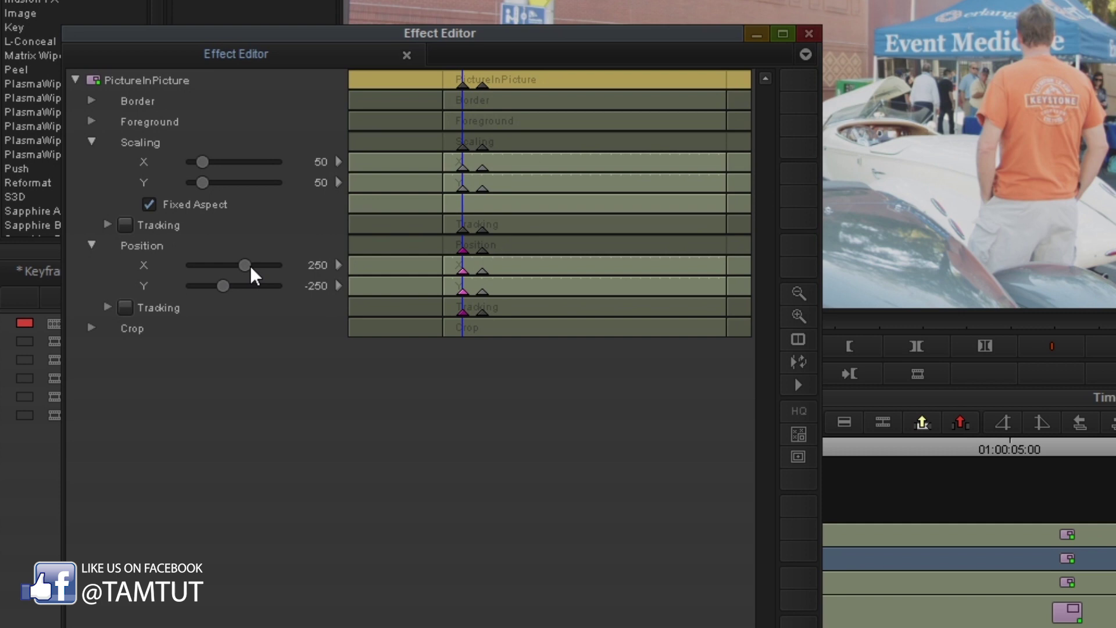
- Set the starting Position Y keyframe to -999 with X kept at 250, then close the editor
{"action": "left_click_drag", "start_coordinate": [249, 266], "coordinate": [262, 265]}
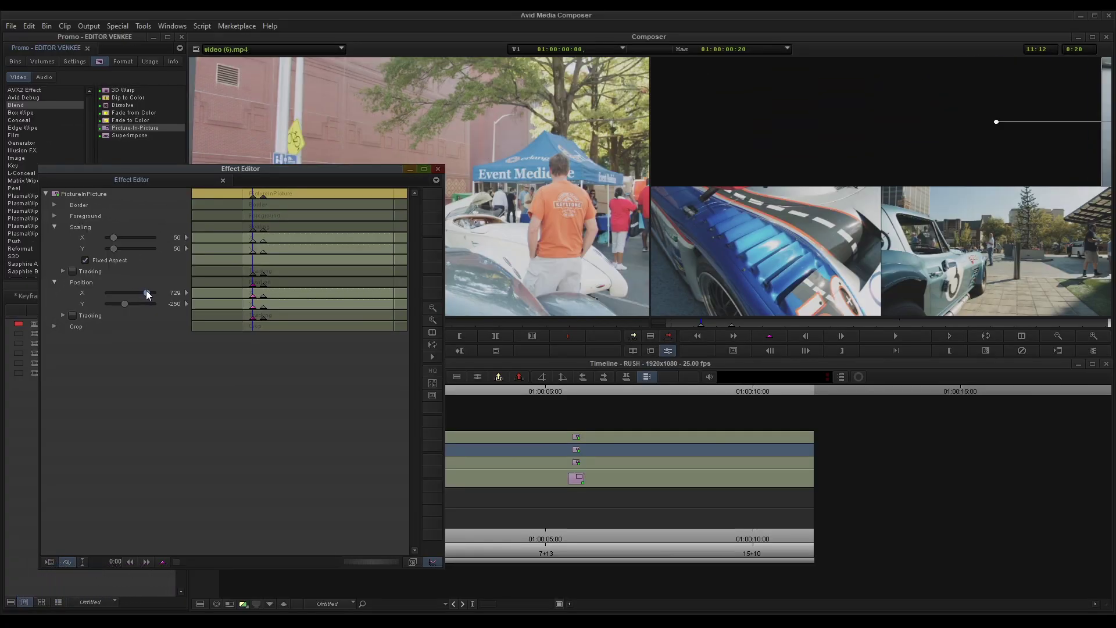
{"action": "key", "text": "ctrl+z"}
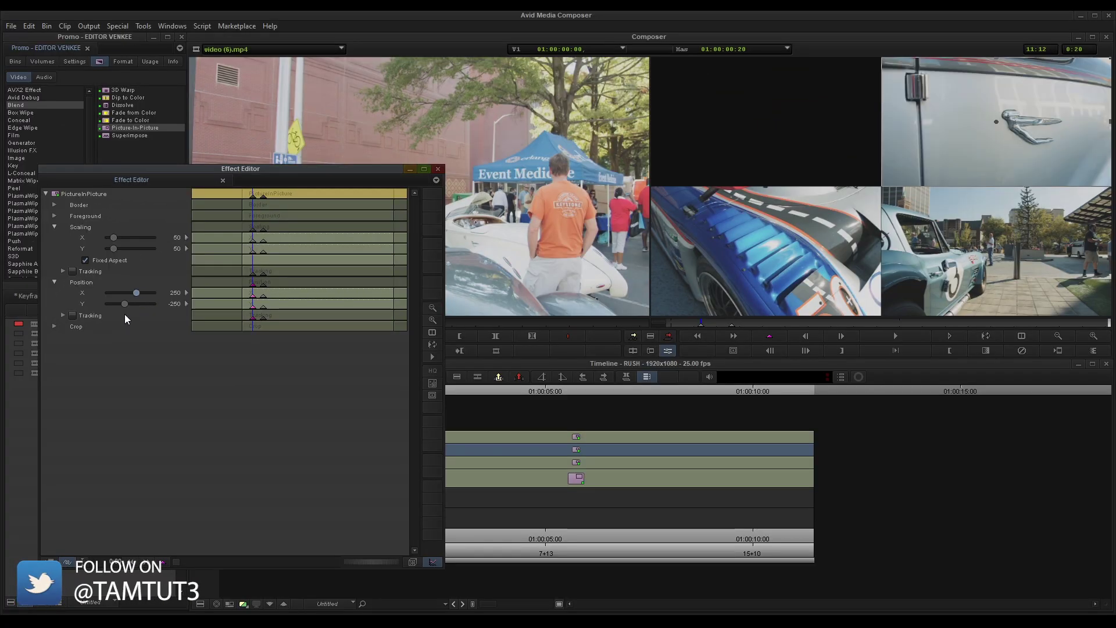
{"action": "left_click_drag", "start_coordinate": [125, 304], "coordinate": [106, 309]}
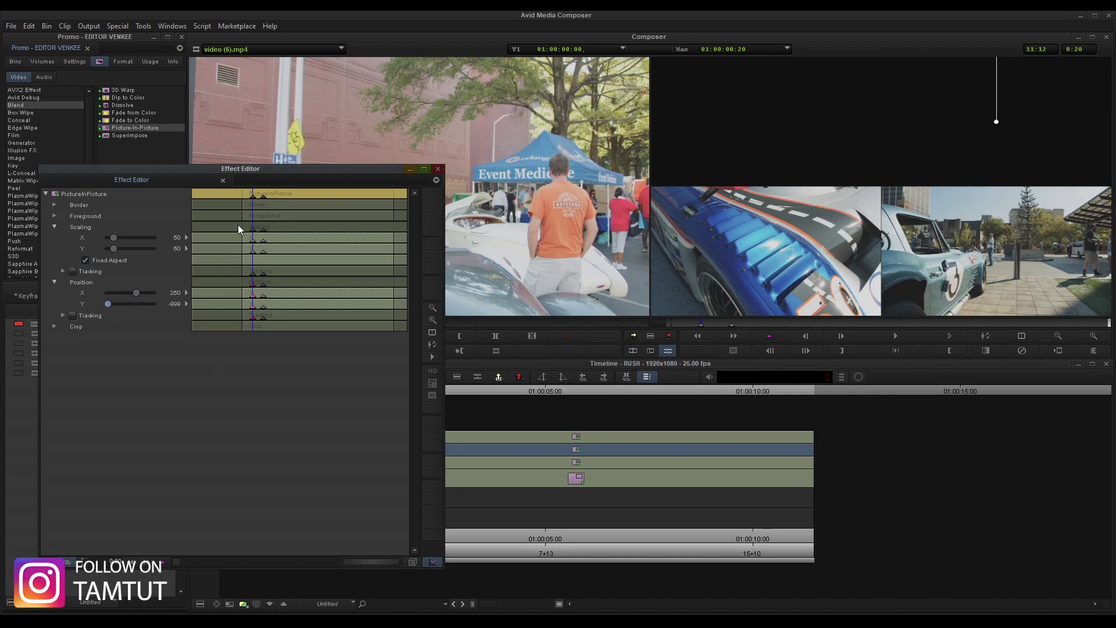
{"action": "left_click", "coordinate": [438, 169]}
{"action": "key", "text": "Home"}
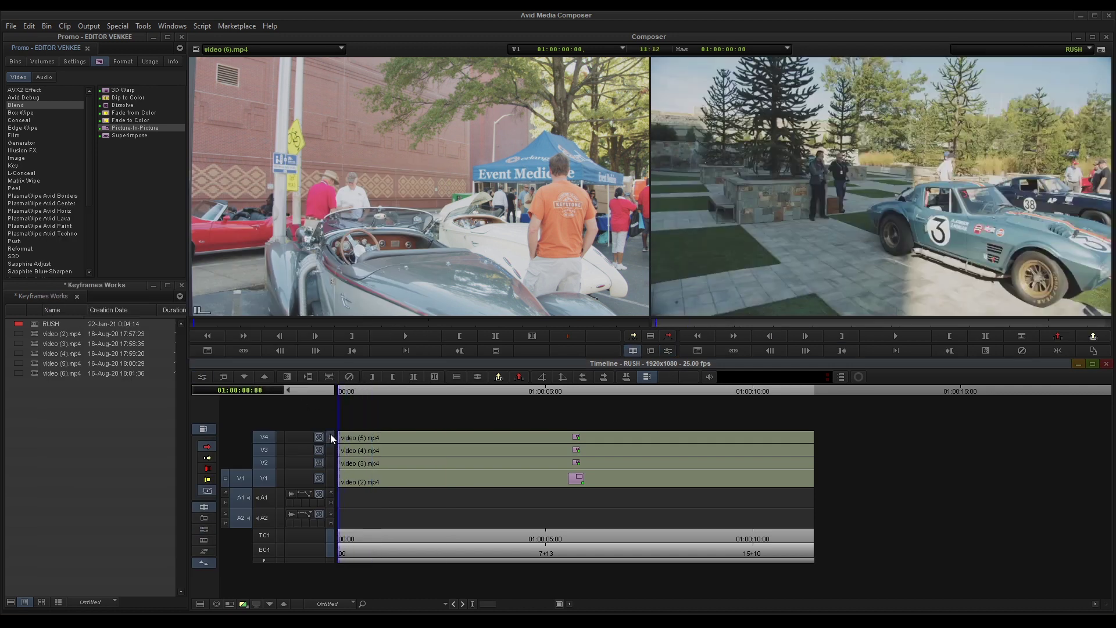
{"action": "key", "text": "space"}
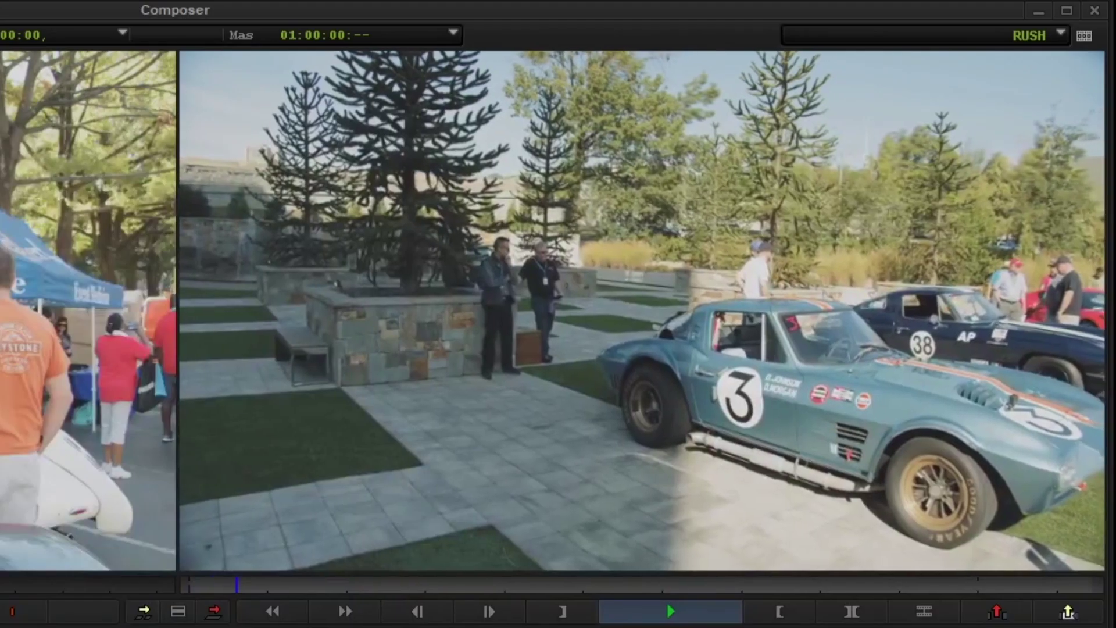
{"action": "key", "text": "j"}
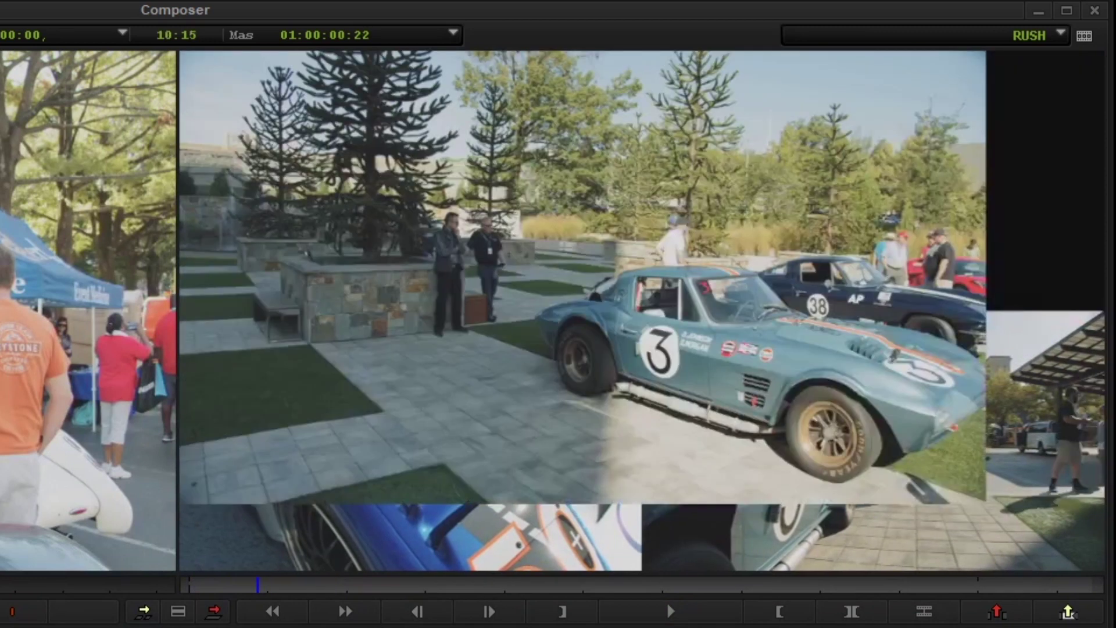
{"action": "key", "text": "k"}
{"action": "key", "text": "j"}
{"action": "key", "text": "l"}
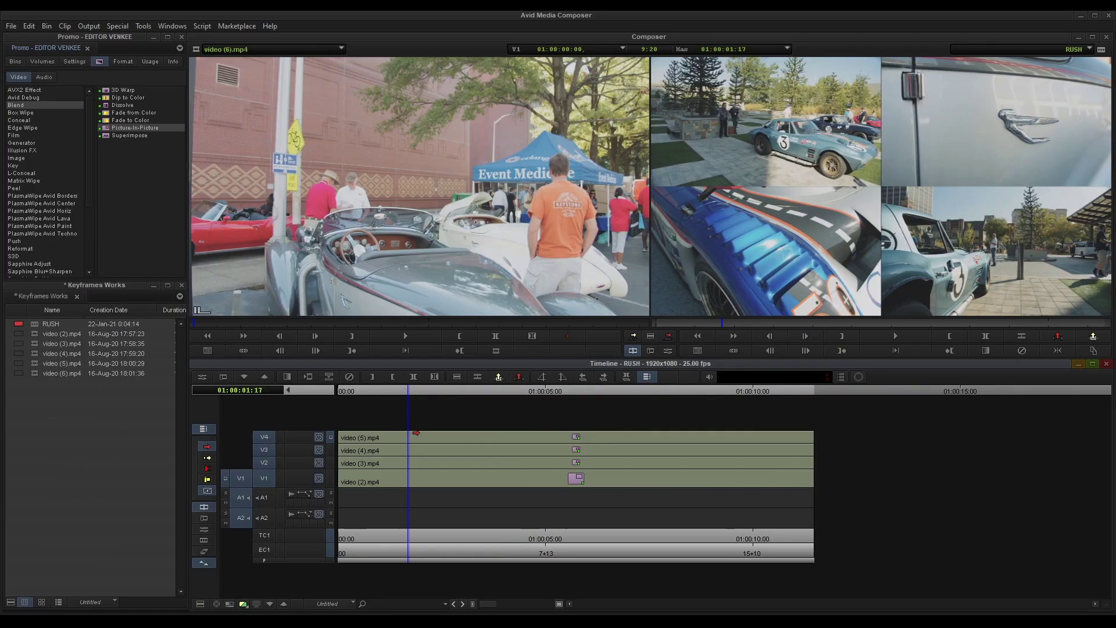
- Add keyframes on every parameter at the first keyframe of the V3 video (4).mp4 clip
{"action": "left_click", "coordinate": [416, 459]}
{"action": "left_click", "coordinate": [417, 484]}
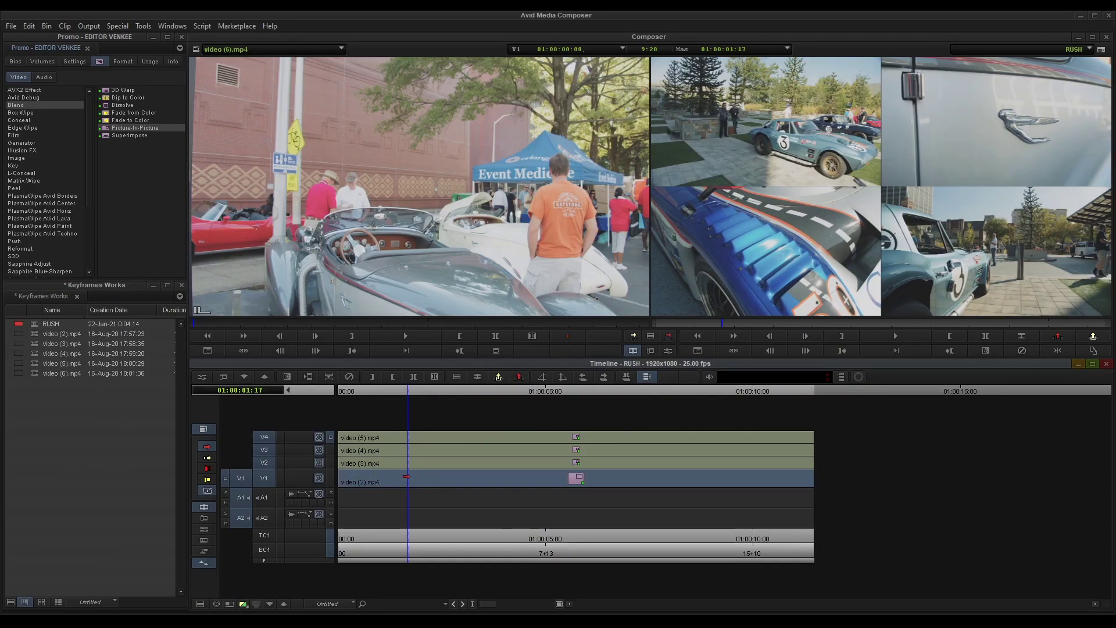
{"action": "left_click", "coordinate": [395, 465]}
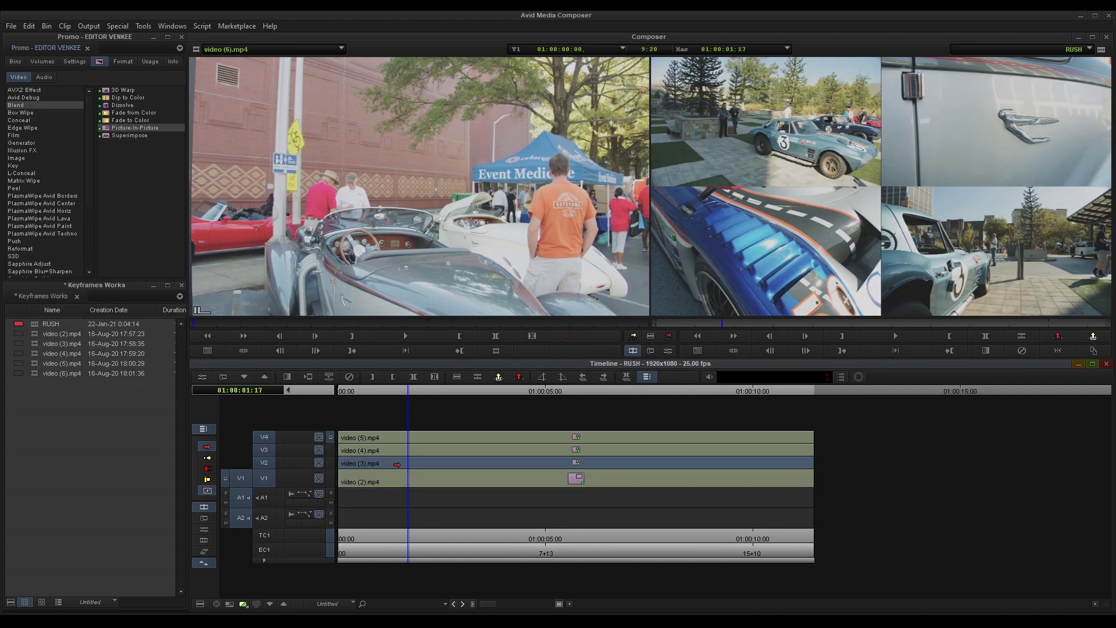
{"action": "left_click", "coordinate": [400, 453]}
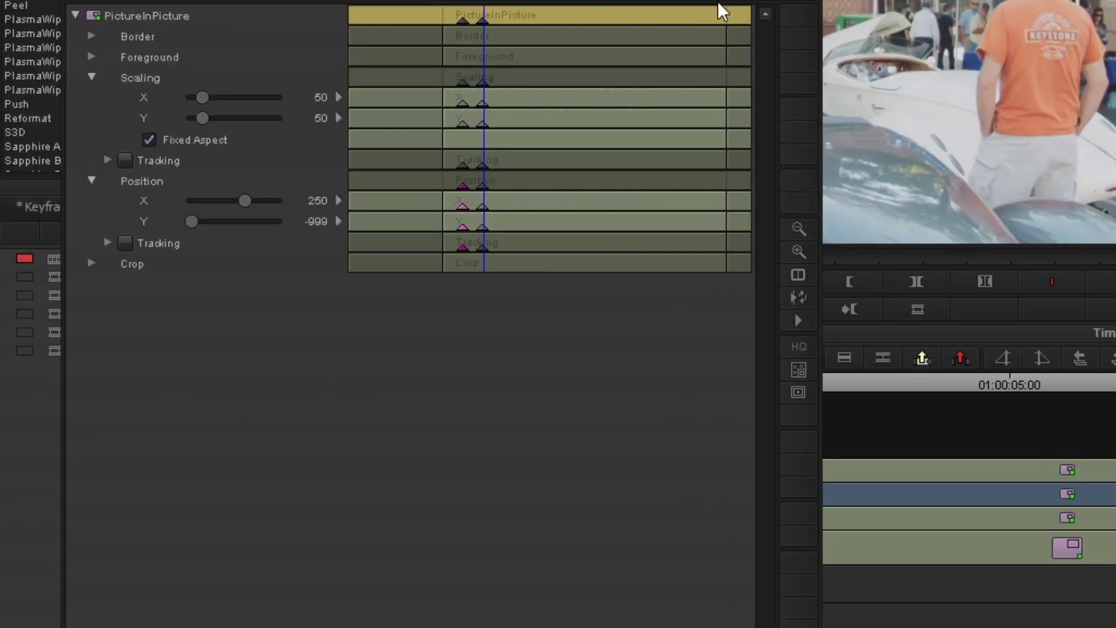
{"action": "left_click", "coordinate": [462, 20]}
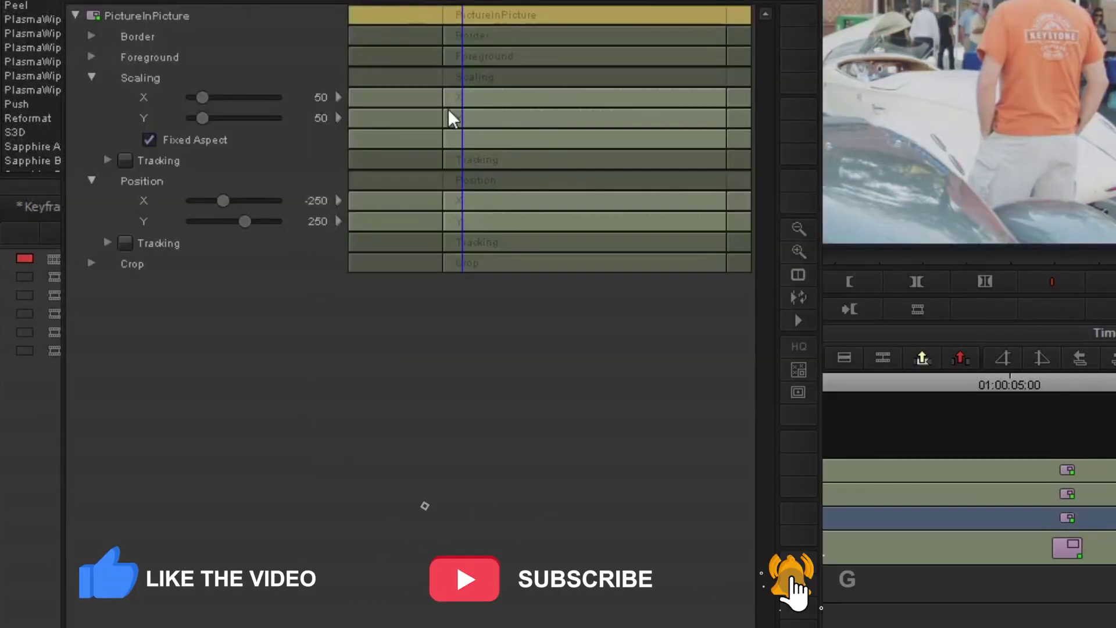
{"action": "right_click", "coordinate": [493, 107]}
{"action": "right_click", "coordinate": [462, 177]}
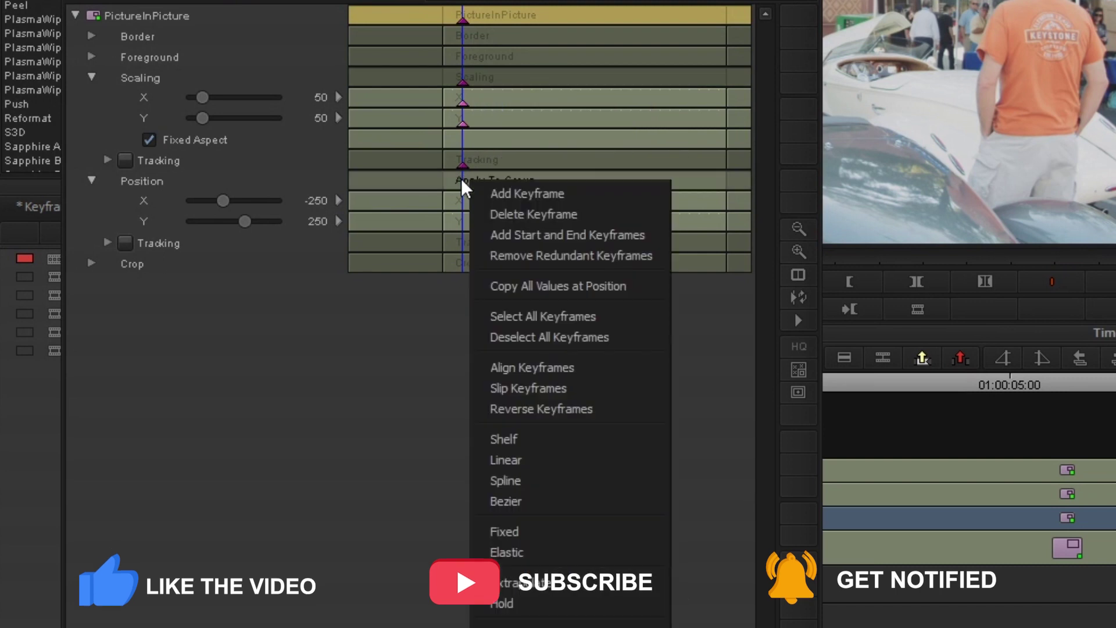
{"action": "left_click", "coordinate": [500, 192]}
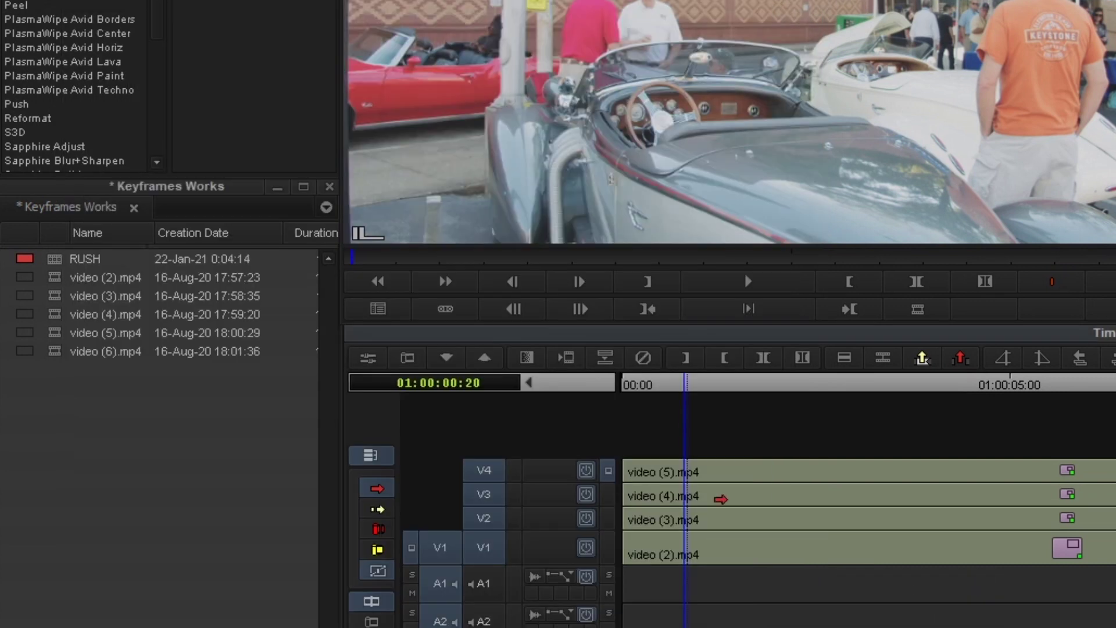
- Review the video (4).mp4 clip's effect settings and close the Effect Editor
{"action": "left_click", "coordinate": [717, 498]}
{"action": "left_click", "coordinate": [378, 358]}
{"action": "left_click", "coordinate": [488, 35]}
{"action": "left_click", "coordinate": [744, 271]}
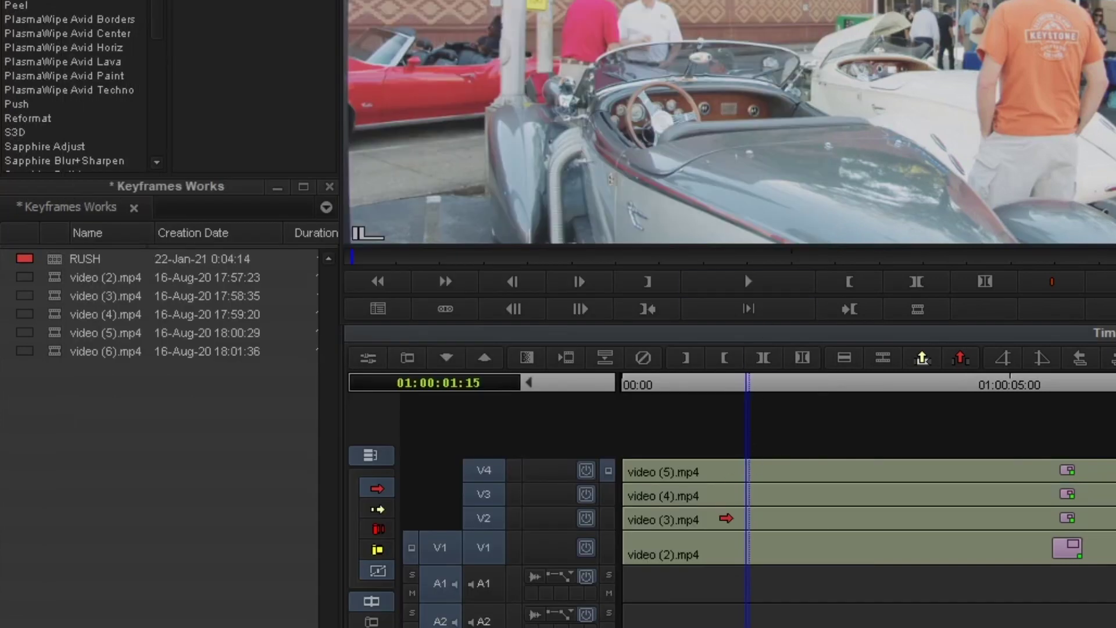
- Add Scaling and Position keyframes to video (3).mp4's effect and select its starting Position keyframes
{"action": "left_click", "coordinate": [368, 358]}
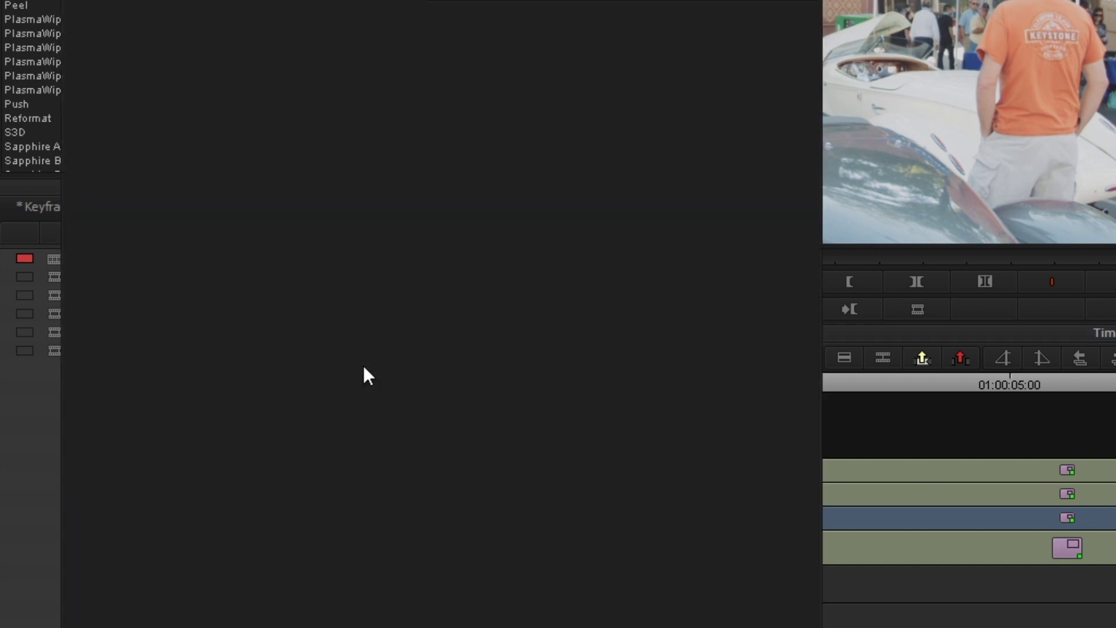
{"action": "right_click", "coordinate": [484, 86]}
{"action": "left_click", "coordinate": [509, 93]}
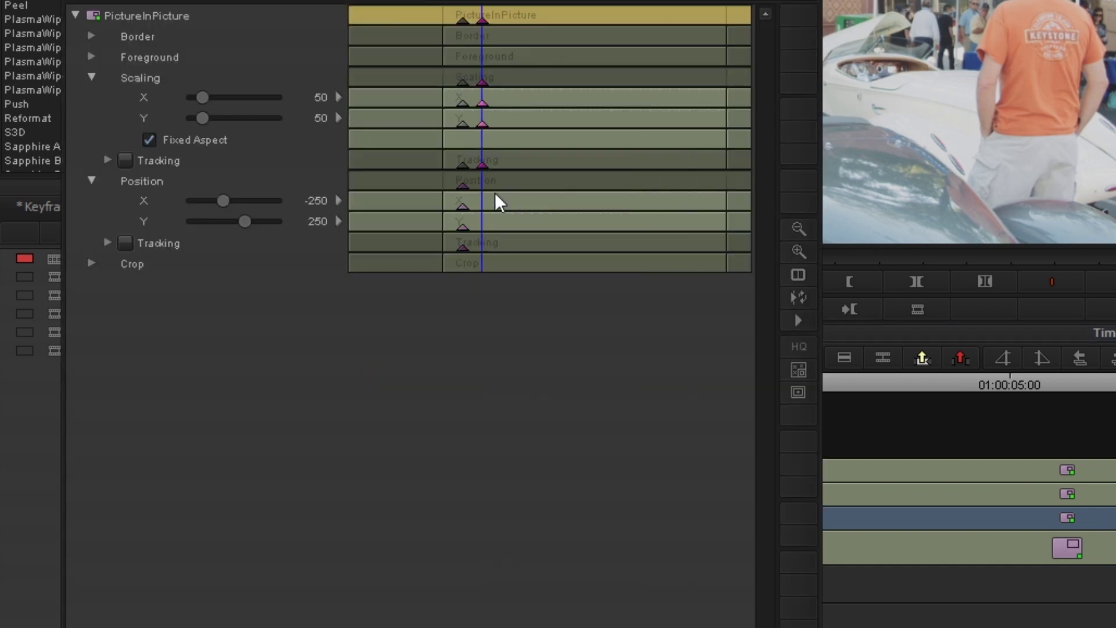
{"action": "right_click", "coordinate": [484, 185]}
{"action": "left_click", "coordinate": [504, 195]}
{"action": "left_click", "coordinate": [462, 186]}
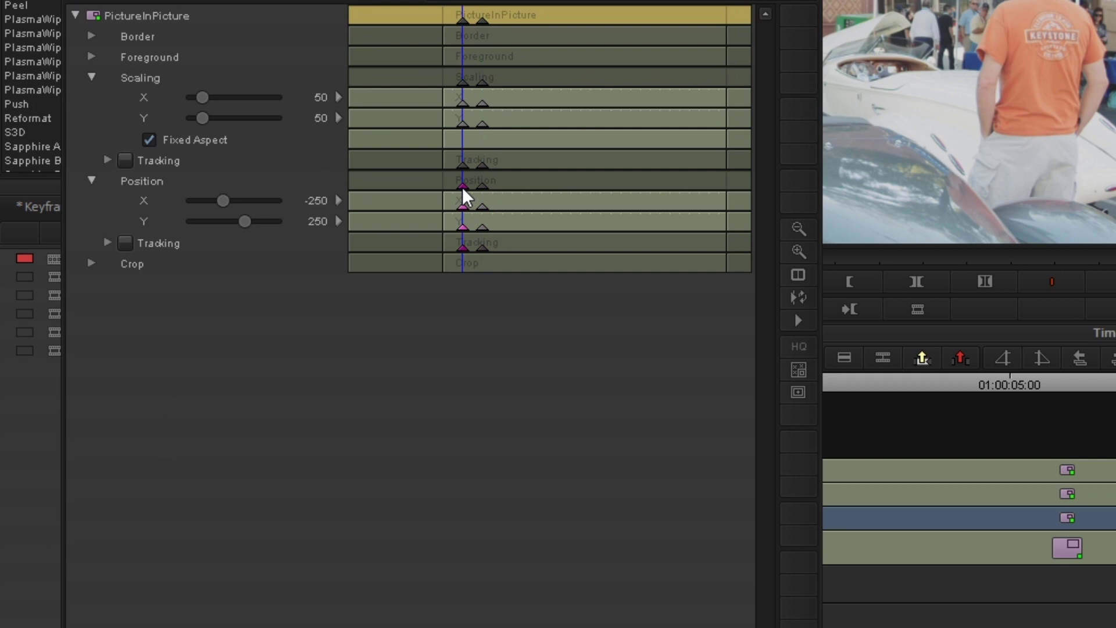
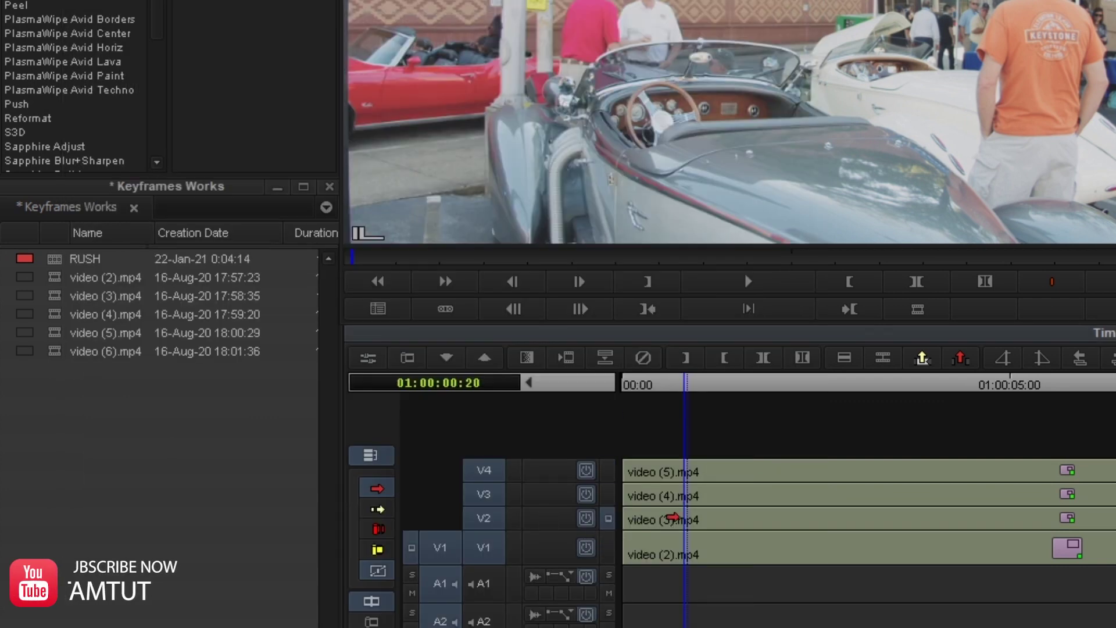
- Set video (3).mp4's first-keyframe Position X to -972 so it starts off-screen left, checking the layout at 01:00:02:20
{"action": "left_click", "coordinate": [625, 520]}
{"action": "left_click", "coordinate": [368, 358]}
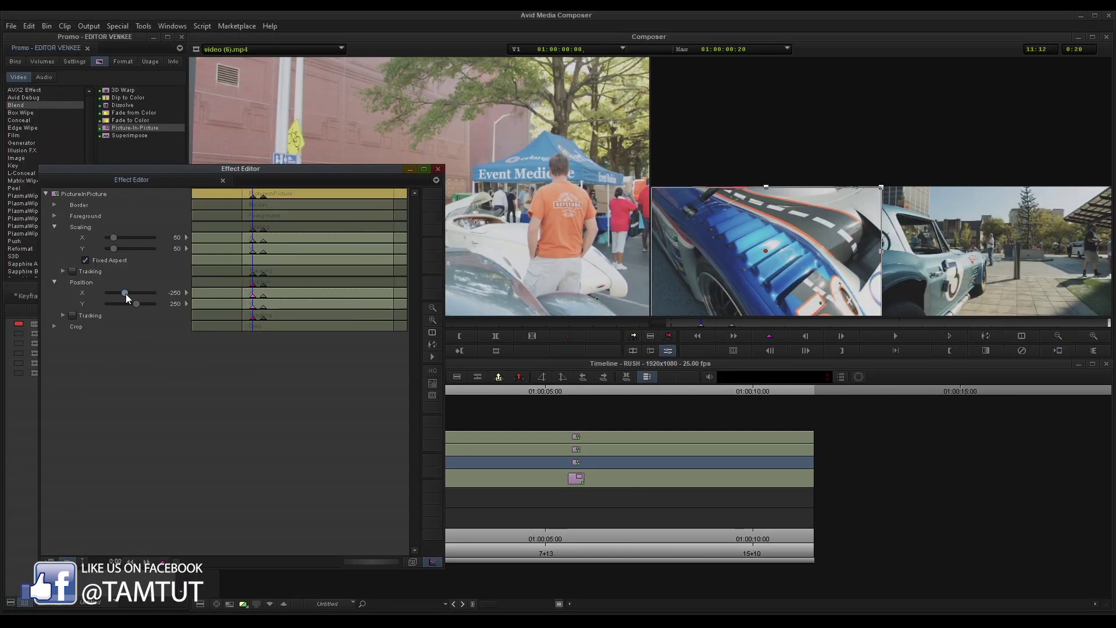
{"action": "left_click_drag", "start_coordinate": [126, 294], "coordinate": [108, 294]}
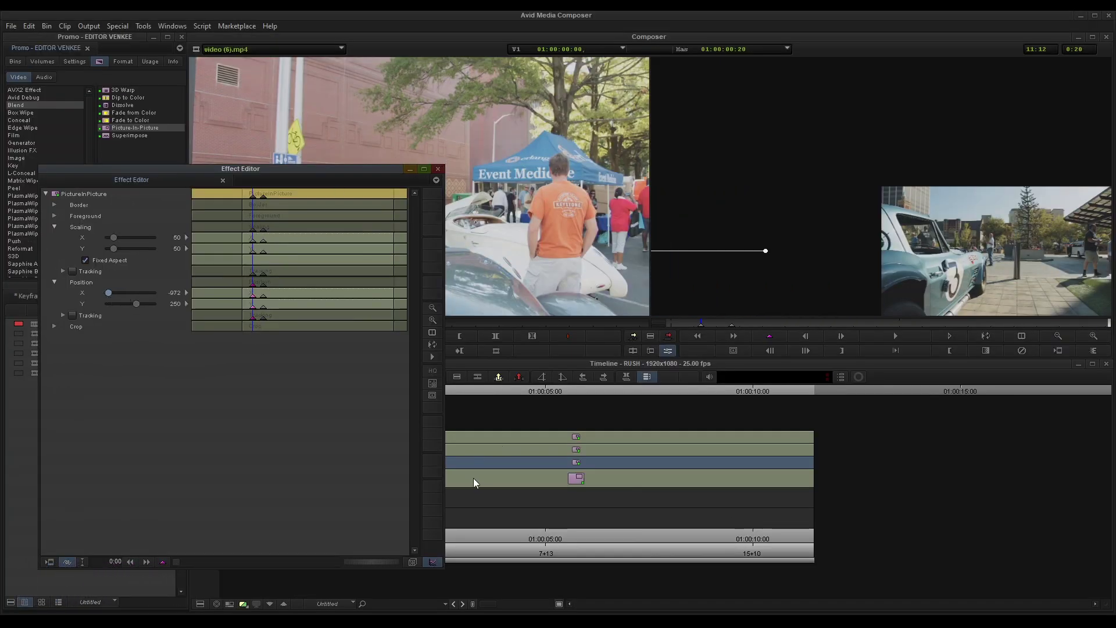
{"action": "left_click", "coordinate": [455, 482]}
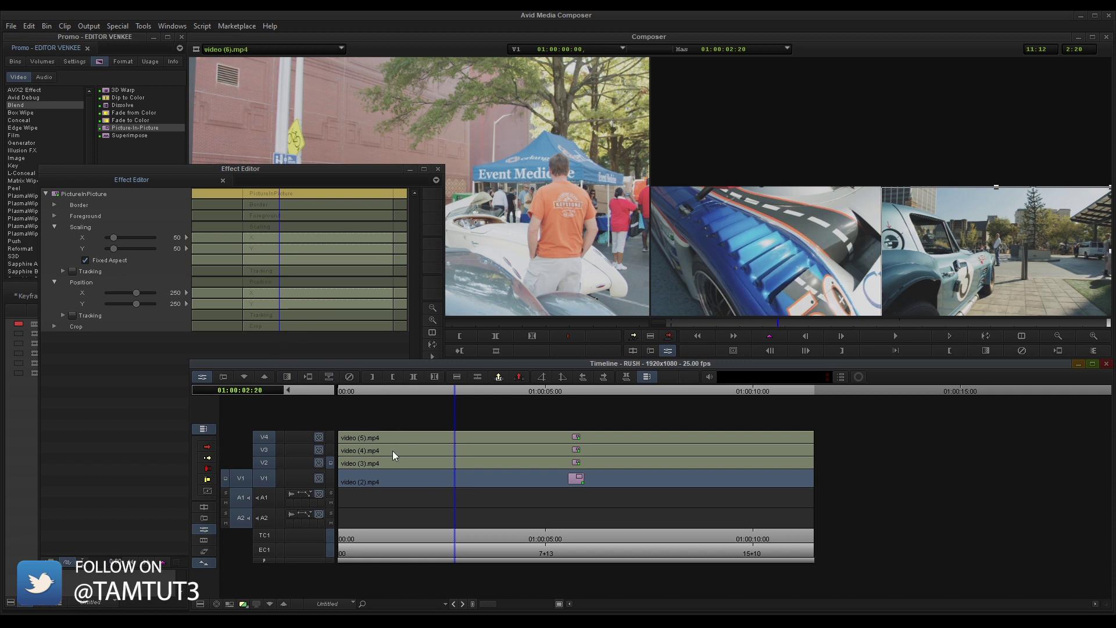
{"action": "left_click", "coordinate": [372, 463]}
{"action": "left_click", "coordinate": [258, 245]}
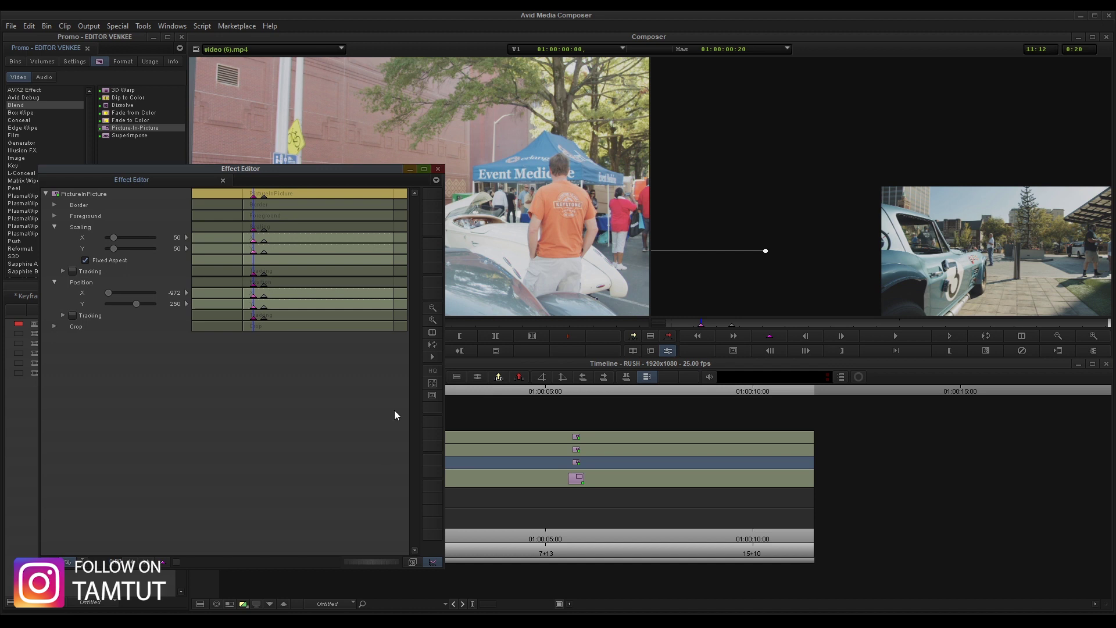
{"action": "left_click", "coordinate": [438, 170]}
- Review the V1 video (2).mp4 Picture-in-Picture at its second keyframe (01:15), then return to the sequence start
{"action": "left_click", "coordinate": [368, 480]}
{"action": "left_click", "coordinate": [203, 376]}
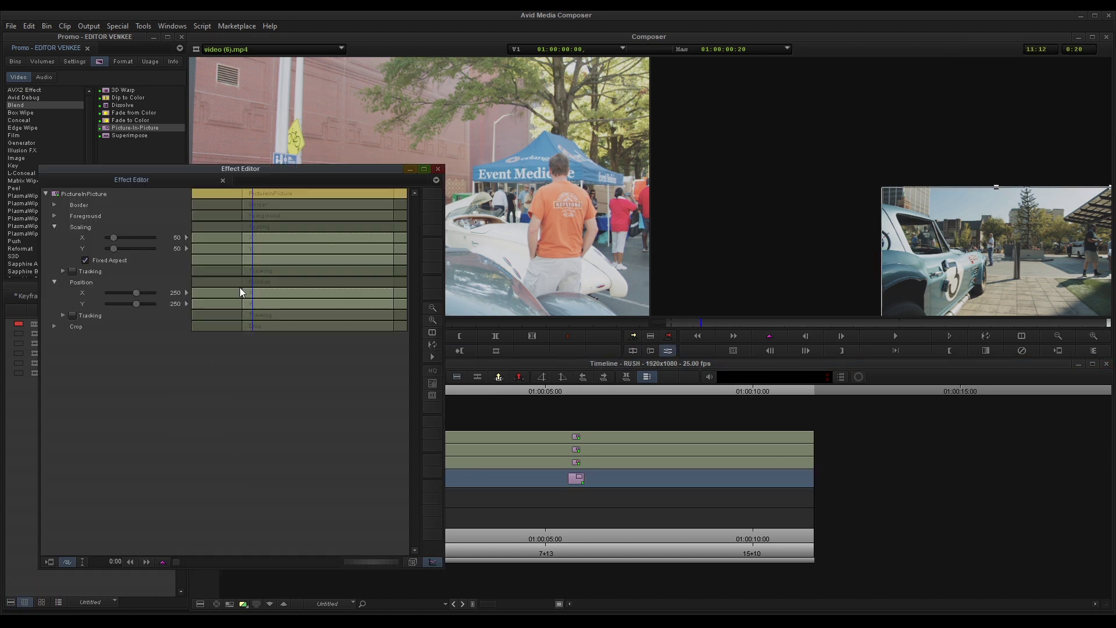
{"action": "left_click", "coordinate": [263, 227]}
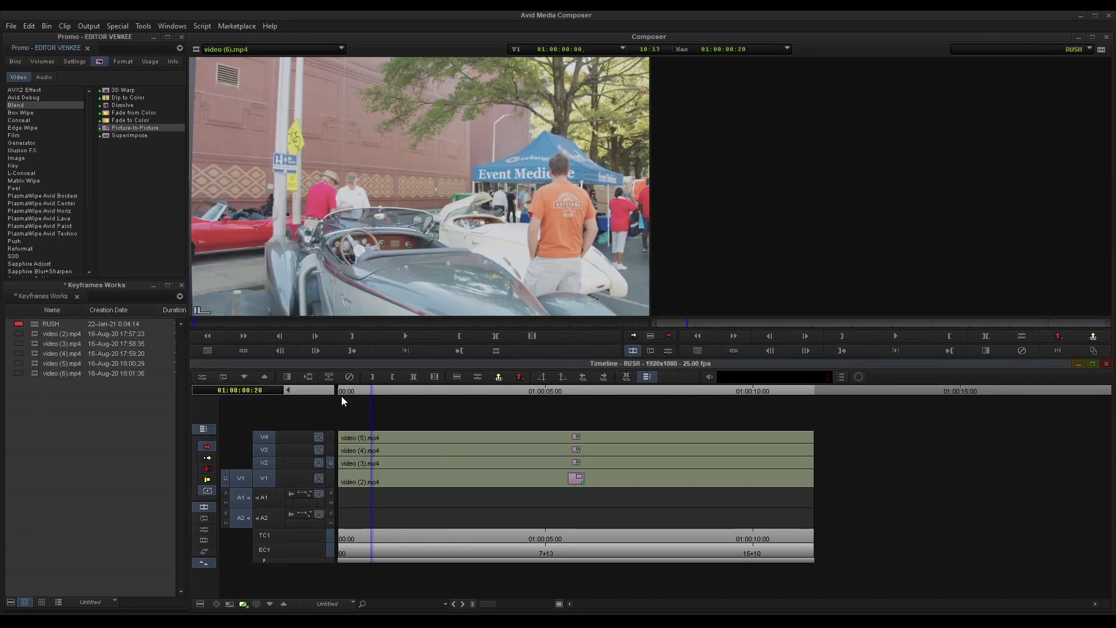
{"action": "left_click_drag", "start_coordinate": [342, 396], "coordinate": [316, 395]}
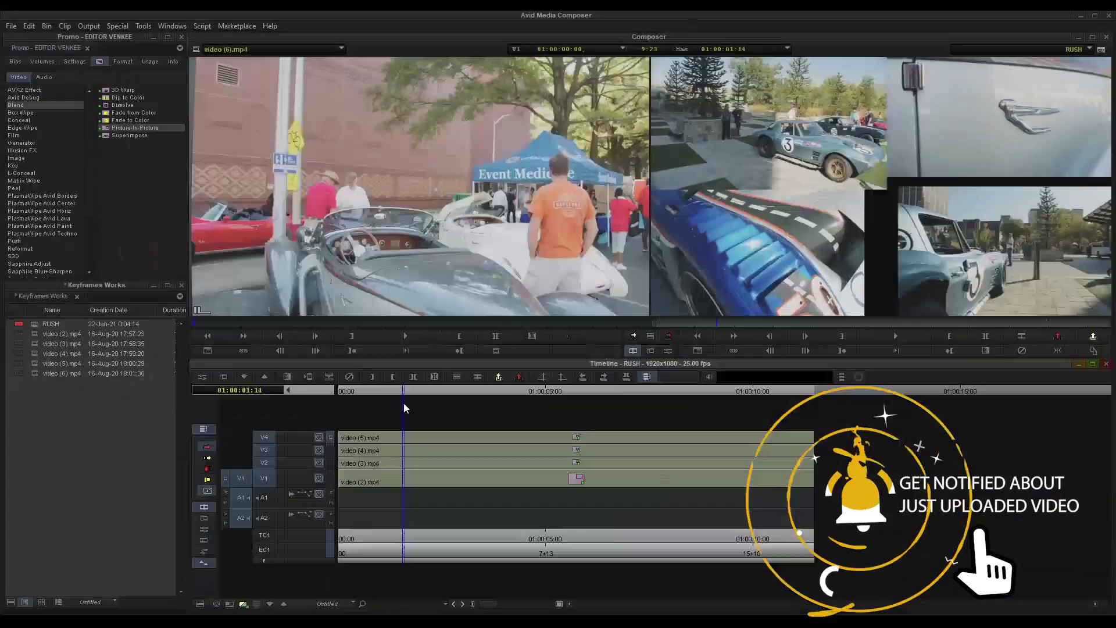
- Confirm video (5).mp4 on V4 goes from full frame at keyframe one to its quadrant at keyframe two
{"action": "left_click_drag", "start_coordinate": [405, 408], "coordinate": [416, 407]}
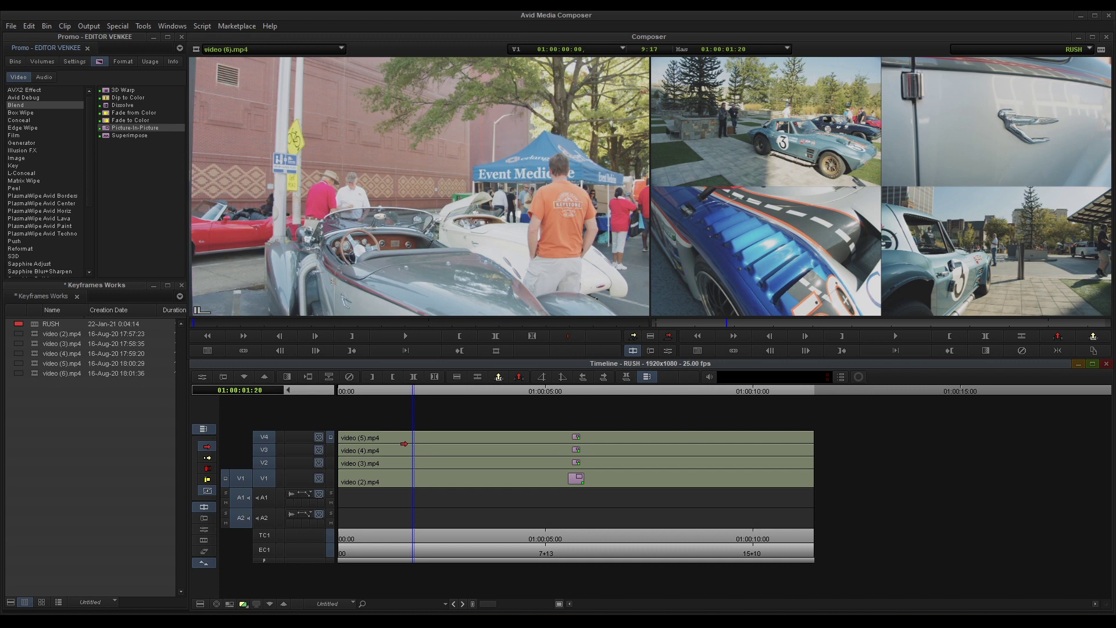
{"action": "left_click", "coordinate": [494, 437]}
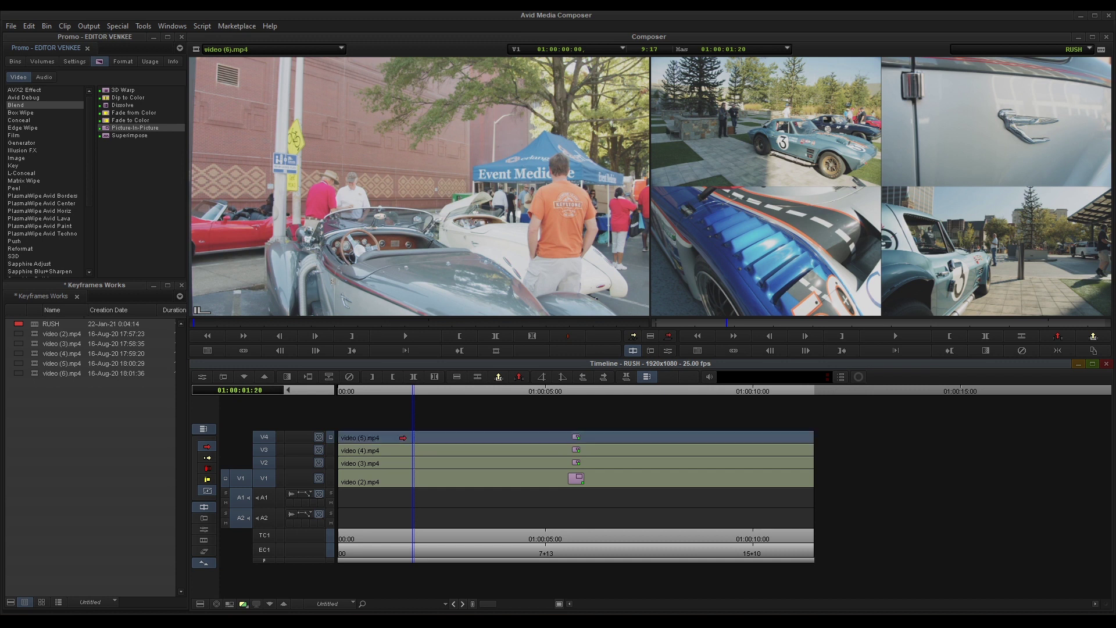
{"action": "left_click", "coordinate": [212, 379]}
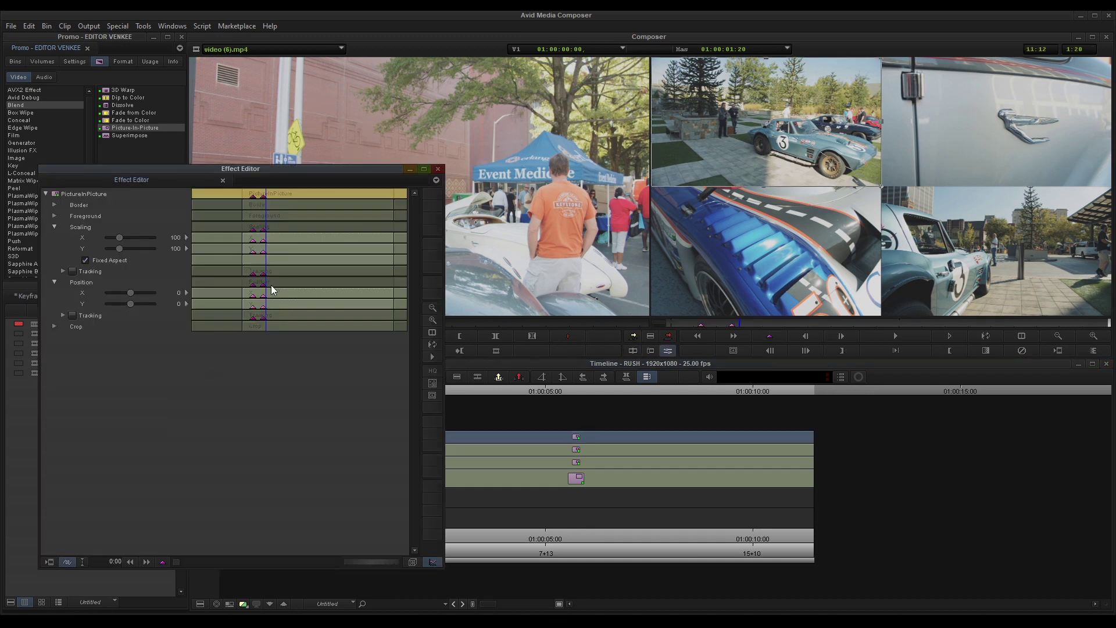
{"action": "left_click", "coordinate": [256, 199]}
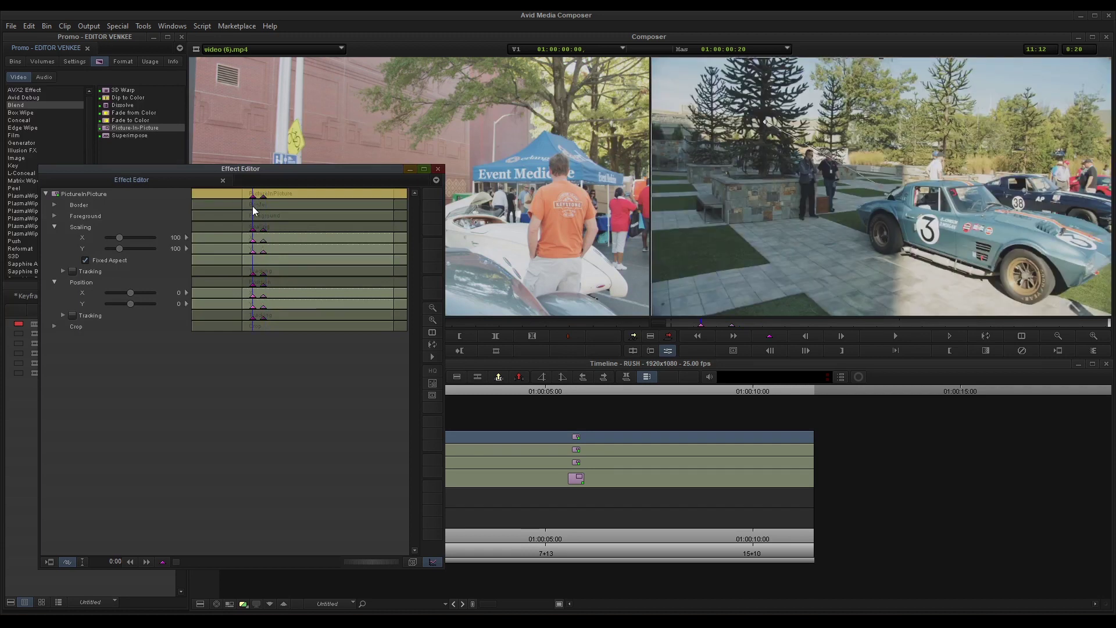
{"action": "left_click", "coordinate": [262, 198]}
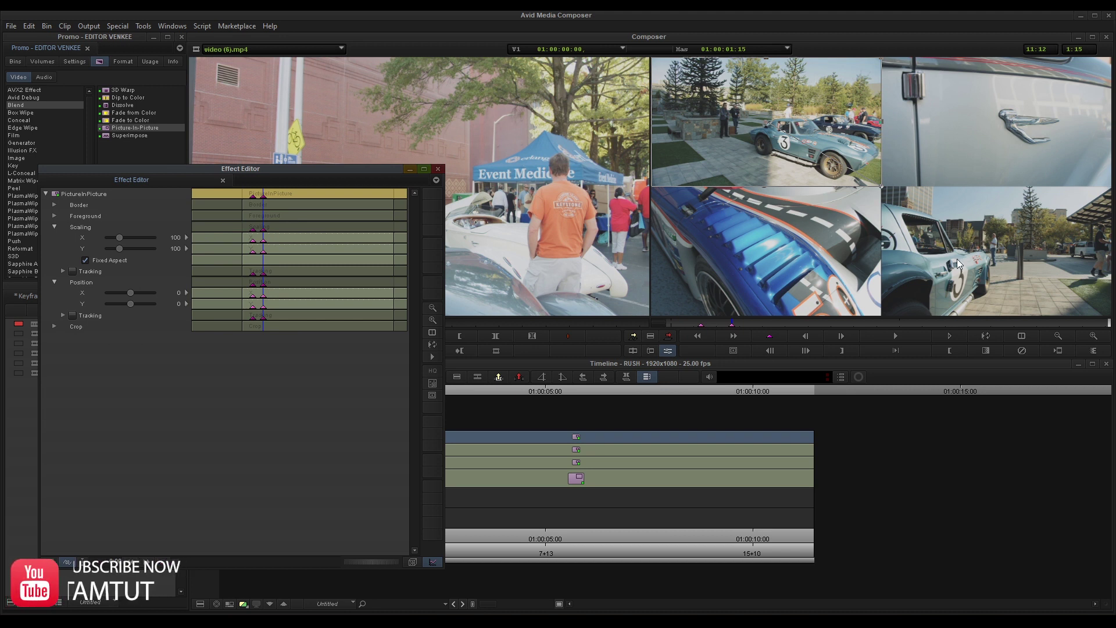
- Close the effect settings, then bring the monitors and the Picture-in-Picture keyframe settings back to the front
{"action": "left_click", "coordinate": [437, 169]}
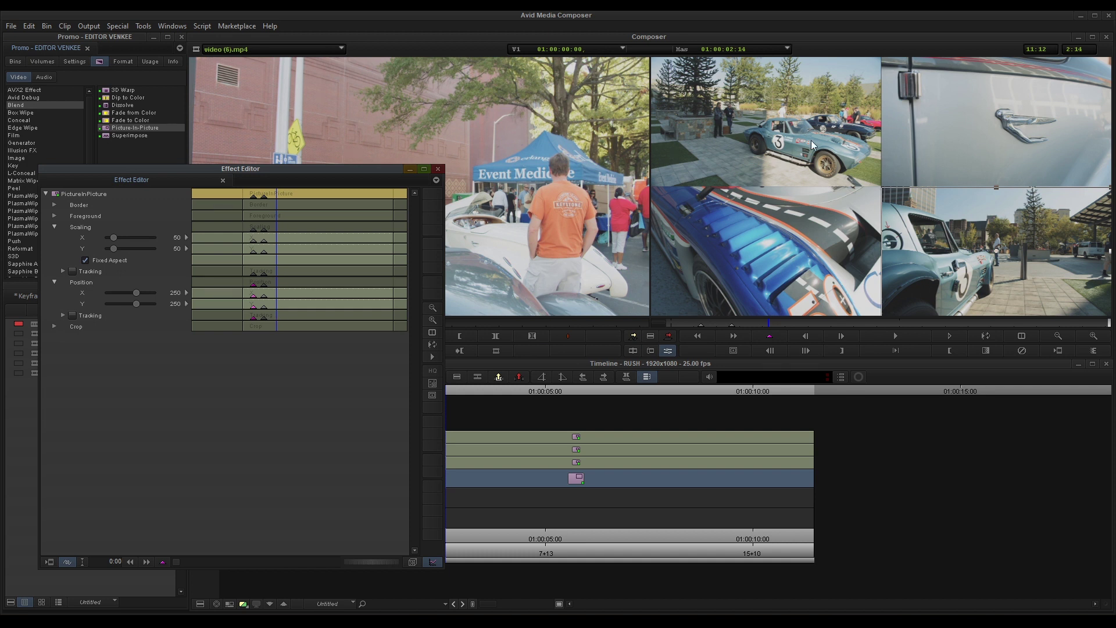
{"action": "left_click", "coordinate": [865, 144]}
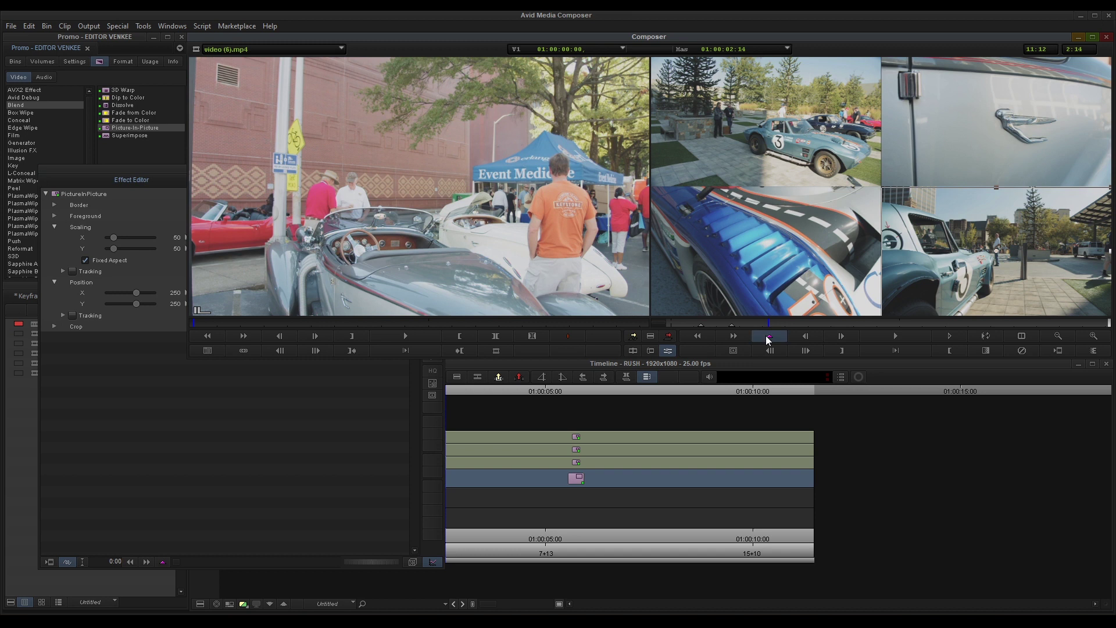
{"action": "left_click", "coordinate": [278, 414]}
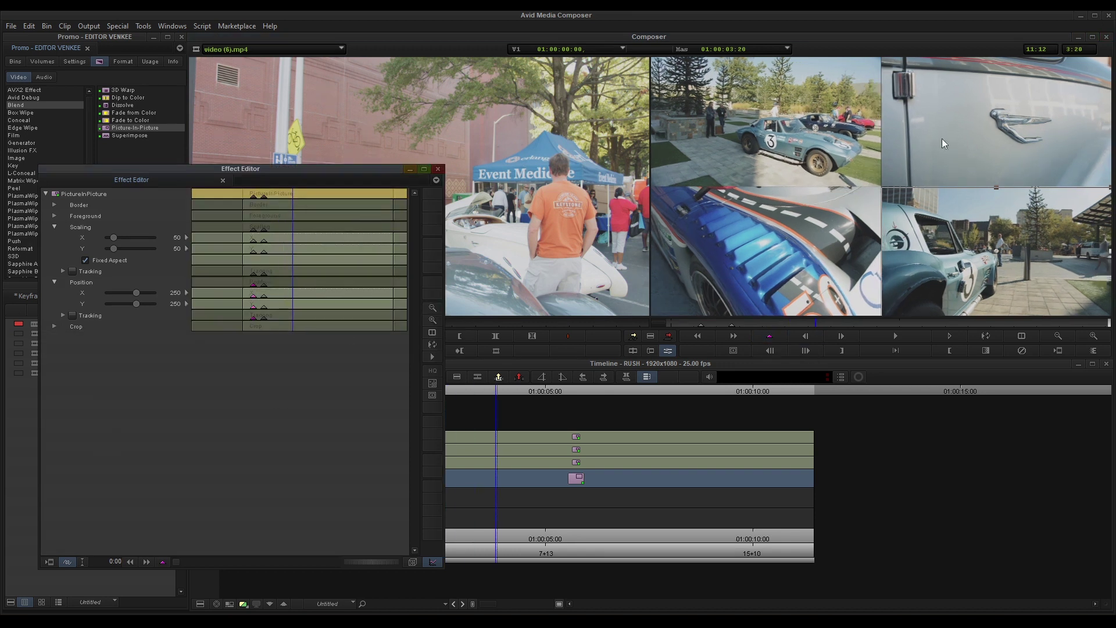
- Scrub and play through the car 3 clip's slide in the timeline to review its motion
{"action": "left_click", "coordinate": [526, 473]}
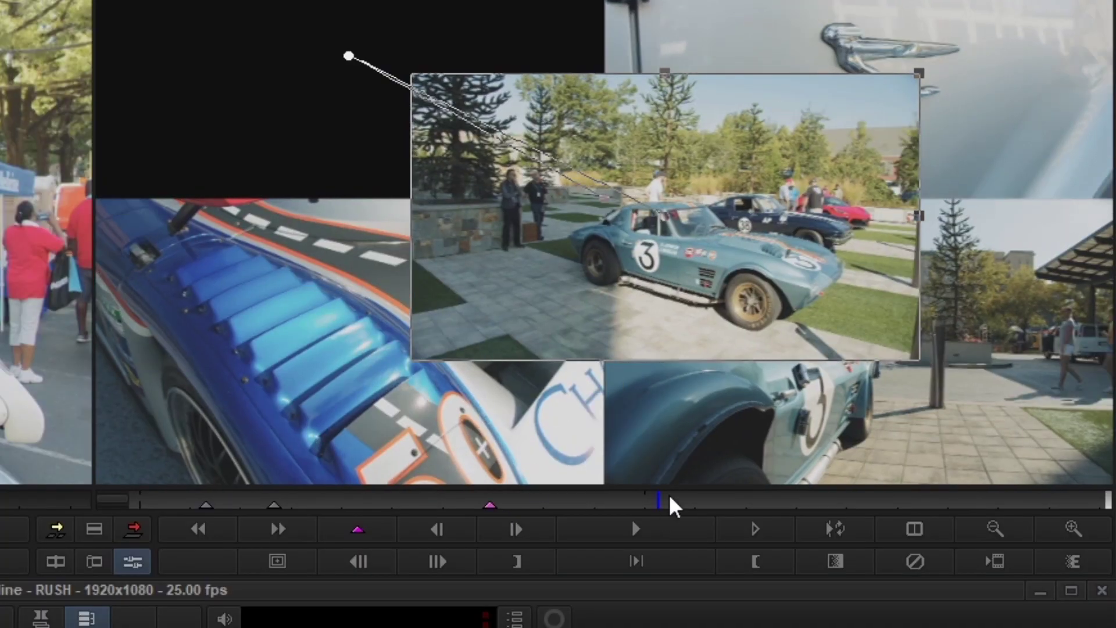
{"action": "left_click", "coordinate": [657, 498]}
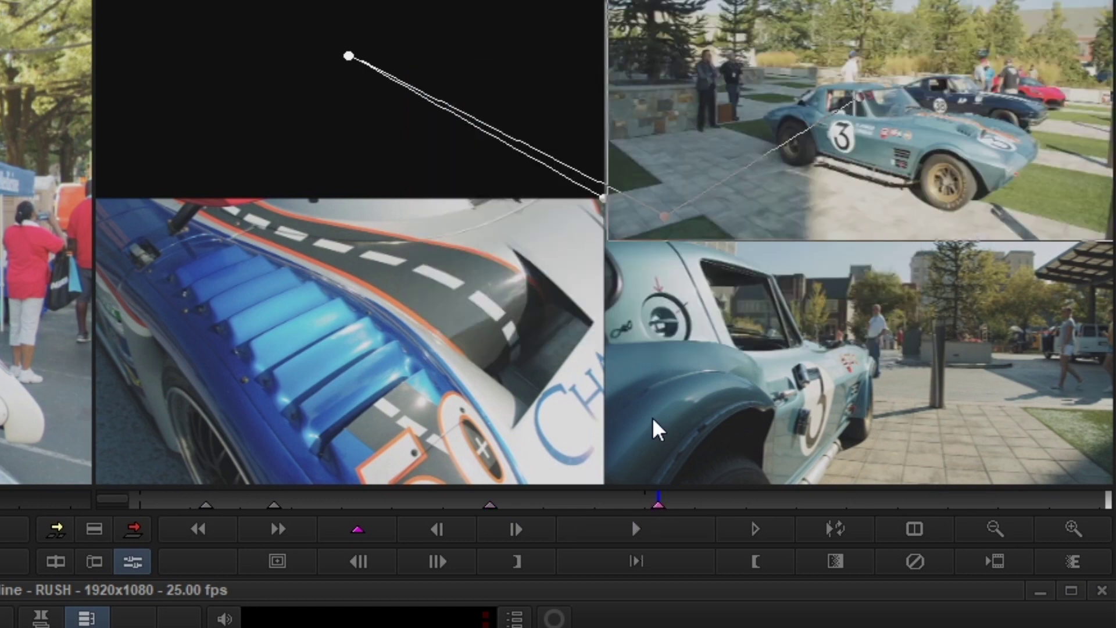
{"action": "left_click", "coordinate": [790, 504]}
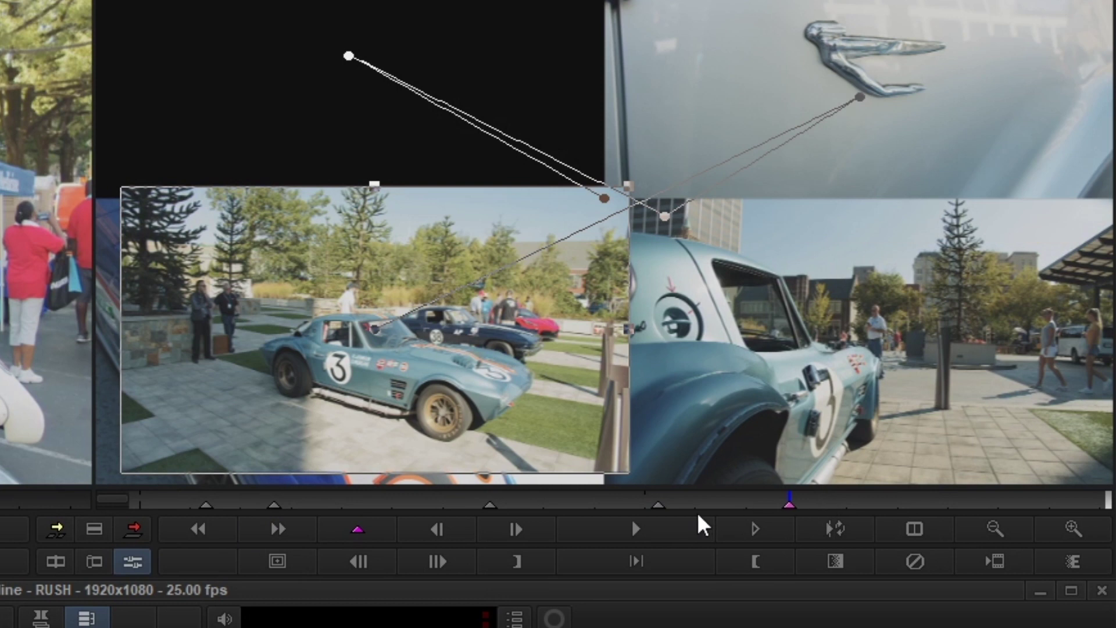
{"action": "left_click", "coordinate": [692, 501]}
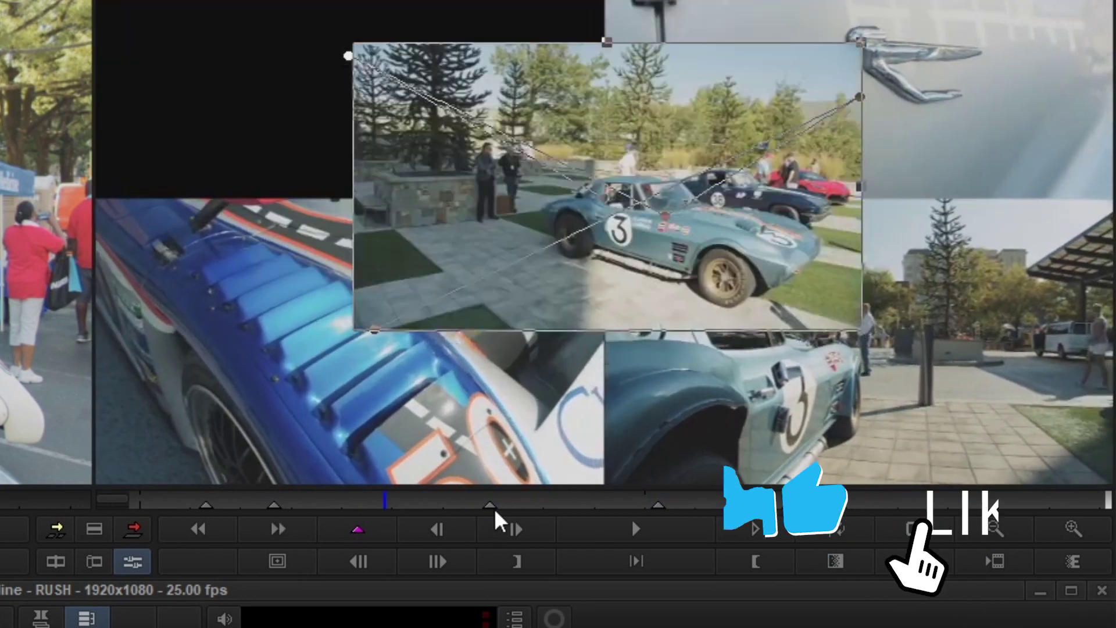
{"action": "mouse_move", "coordinate": [672, 506]}
{"action": "left_mouse_down"}
{"action": "mouse_move", "coordinate": [600, 506]}
{"action": "mouse_move", "coordinate": [791, 504]}
{"action": "left_mouse_up"}
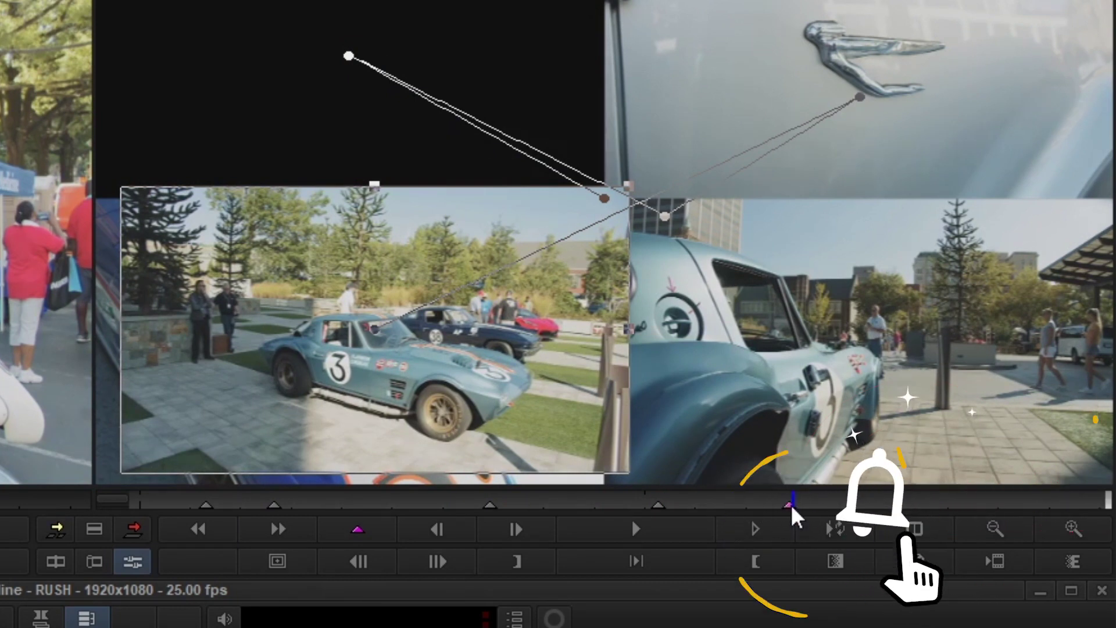
{"action": "key", "text": "space"}
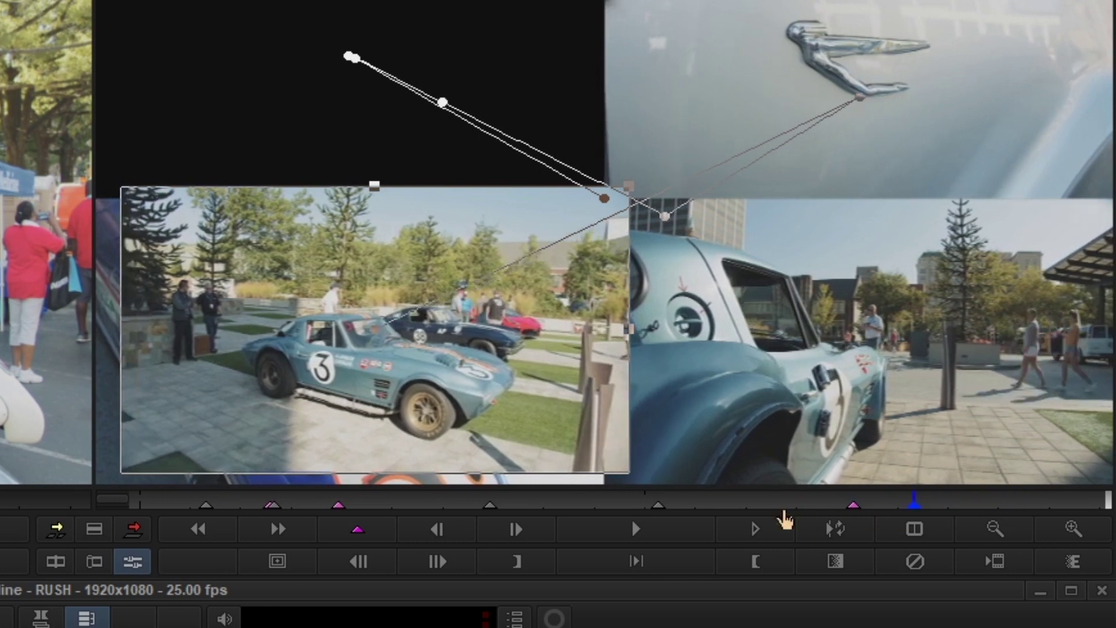
{"action": "left_click", "coordinate": [719, 505]}
{"action": "left_click_drag", "start_coordinate": [662, 517], "coordinate": [549, 530]}
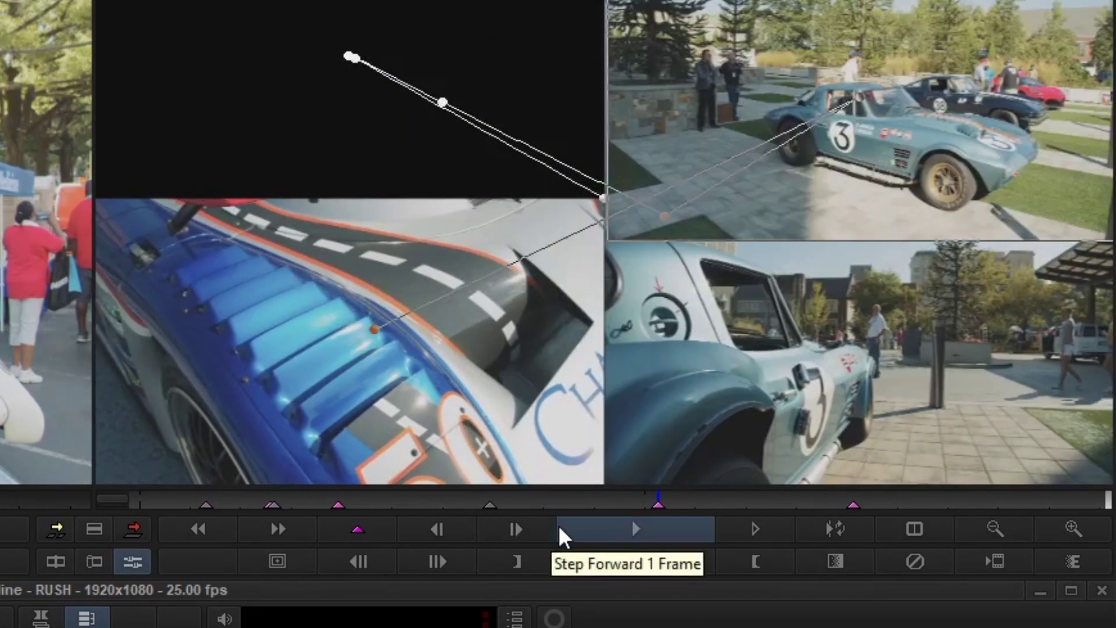
- Add an in-between keyframe and drag the car 3 picture right, down and toward its quadrant
{"action": "left_click", "coordinate": [734, 507]}
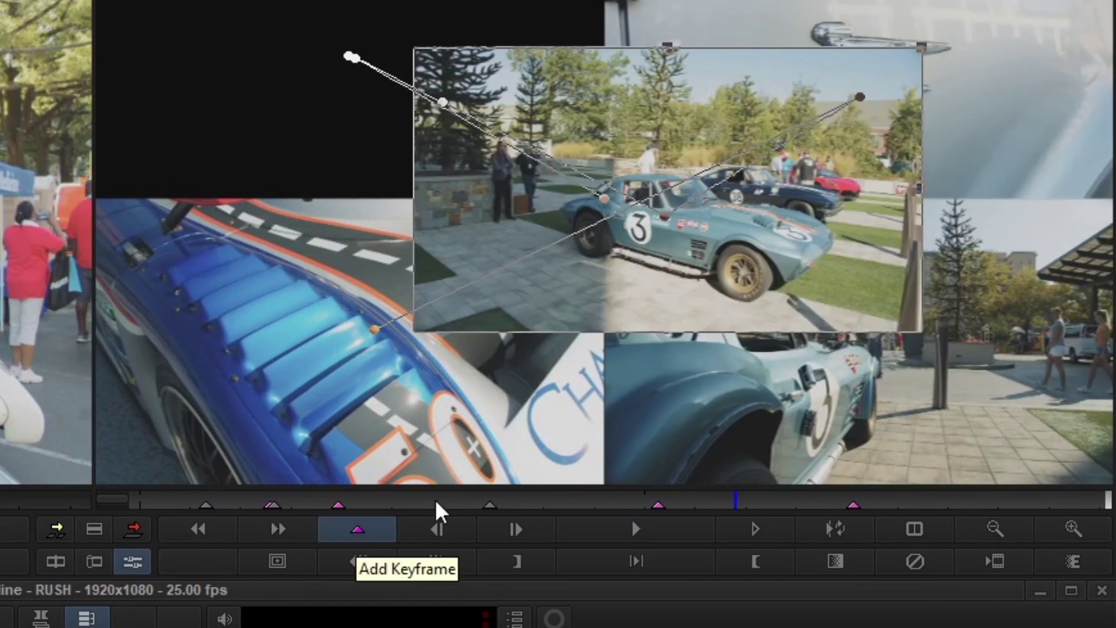
{"action": "left_click_drag", "start_coordinate": [769, 270], "coordinate": [980, 316]}
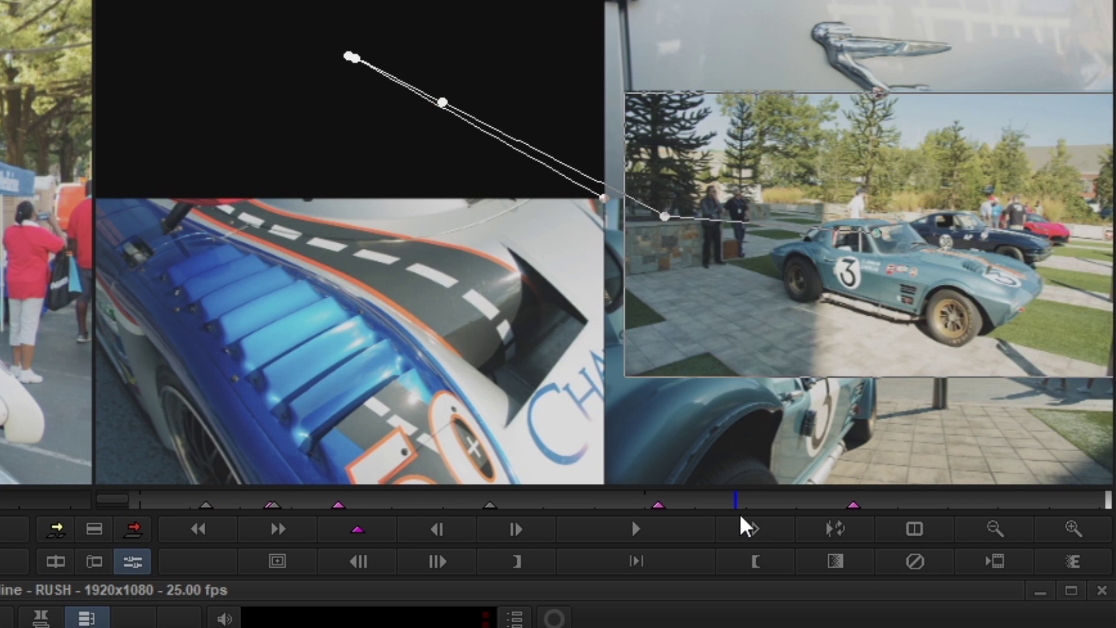
{"action": "left_click", "coordinate": [972, 506]}
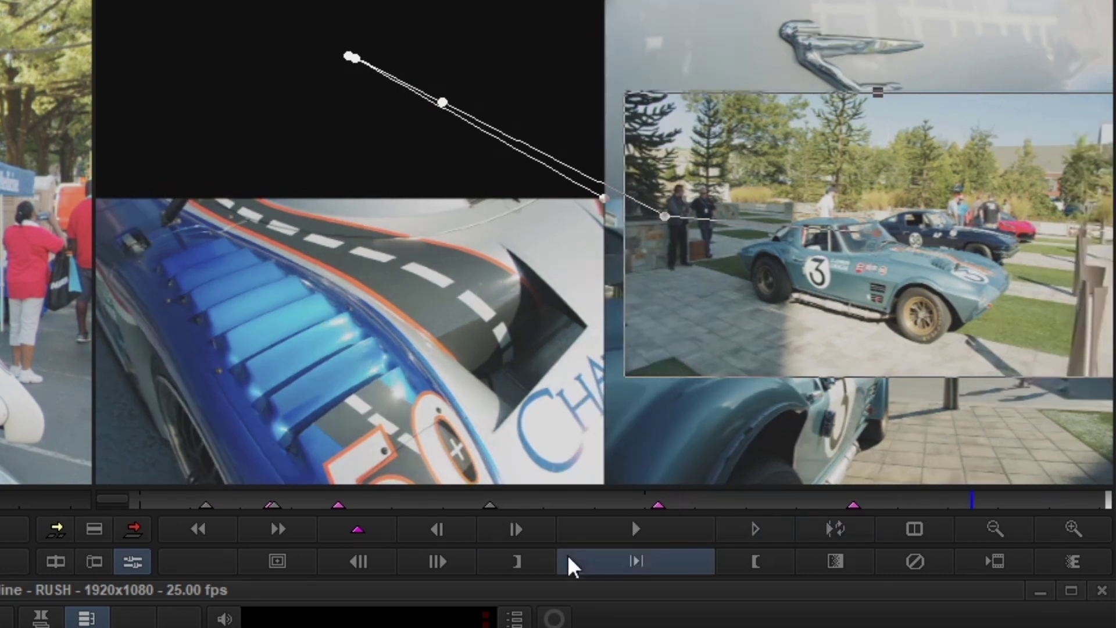
{"action": "left_click", "coordinate": [368, 545]}
{"action": "left_click_drag", "start_coordinate": [927, 141], "coordinate": [638, 2]}
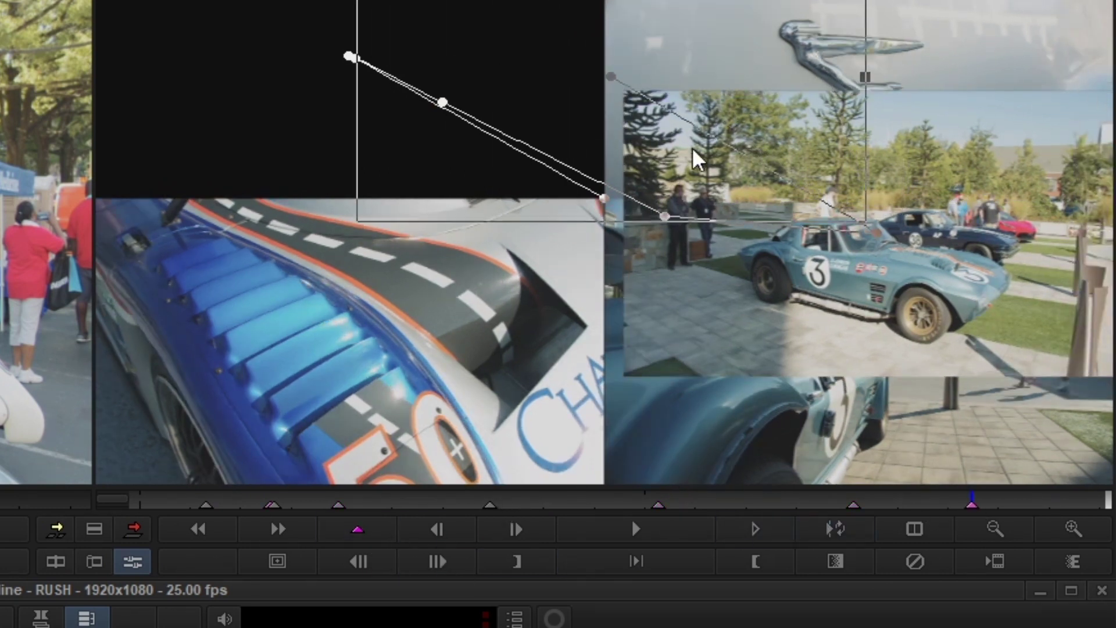
{"action": "left_click", "coordinate": [759, 503]}
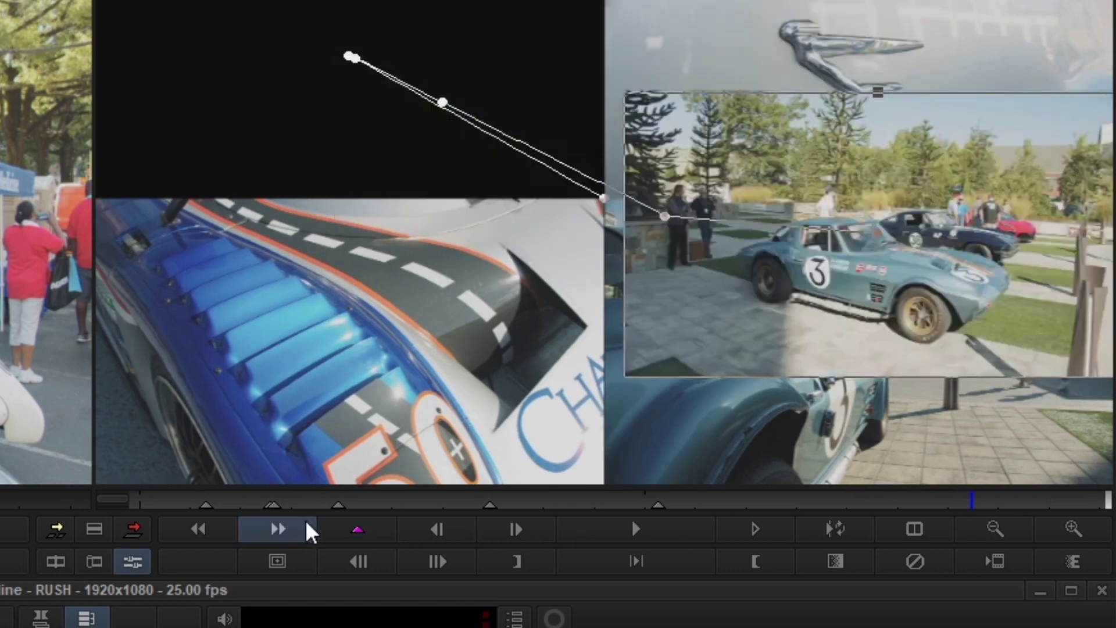
{"action": "left_click", "coordinate": [280, 520]}
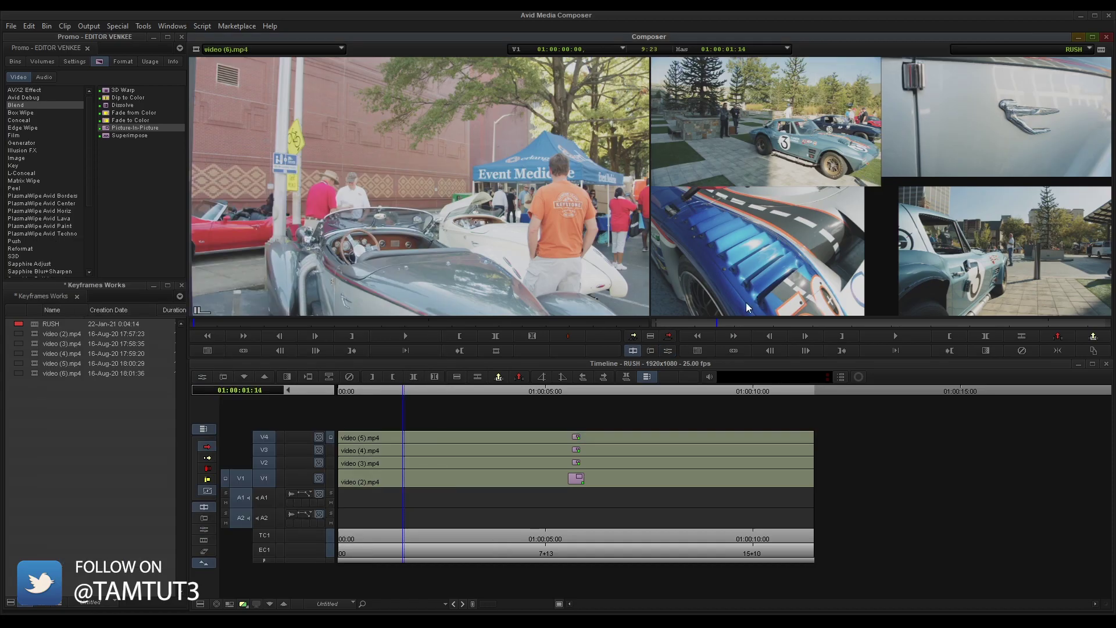
- Scrub back near the sequence start and open video (5).mp4's Picture-in-Picture settings in the Effect Editor
{"action": "mouse_move", "coordinate": [395, 404]}
{"action": "left_mouse_down"}
{"action": "mouse_move", "coordinate": [423, 411]}
{"action": "mouse_move", "coordinate": [410, 436]}
{"action": "mouse_move", "coordinate": [327, 460]}
{"action": "left_mouse_up"}
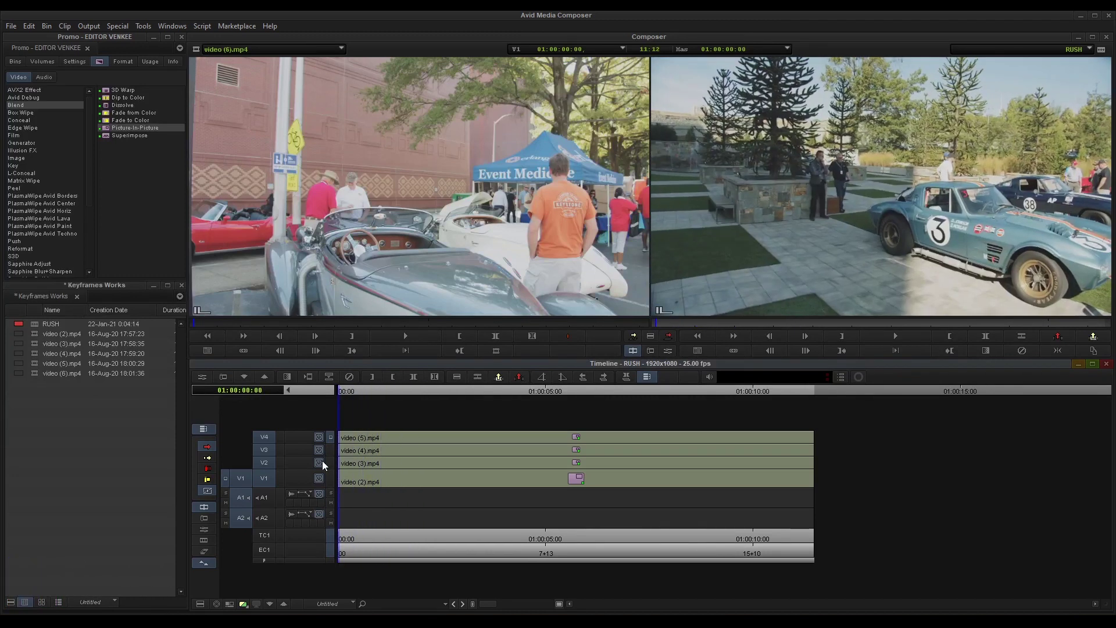
{"action": "left_click", "coordinate": [202, 377]}
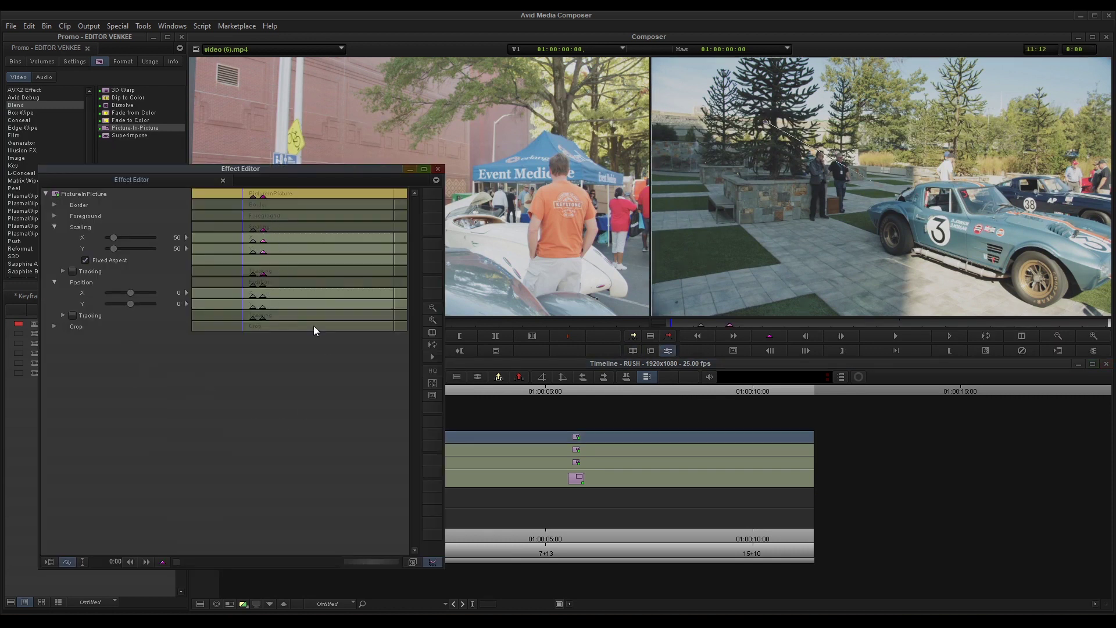